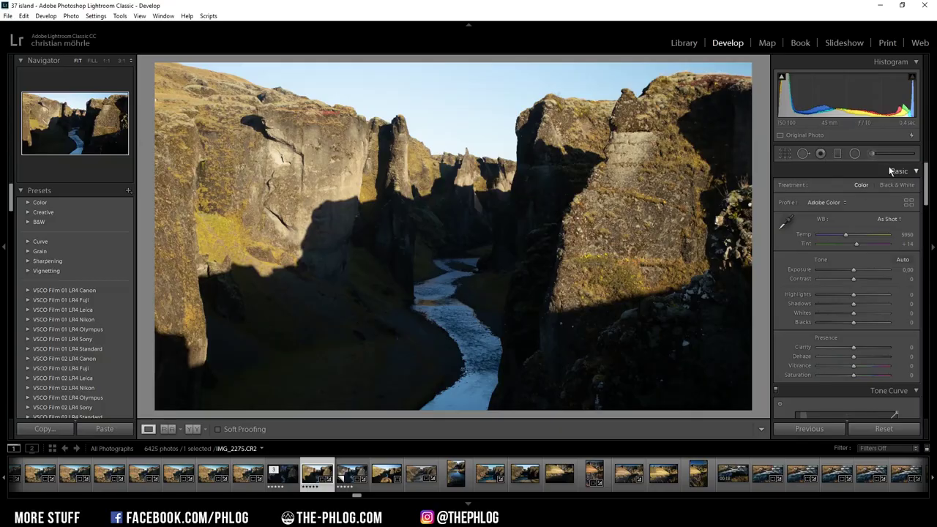
Enable chromatic aberration removal and lens profile corrections for the canyon photo
drag(925, 169, 922, 301)
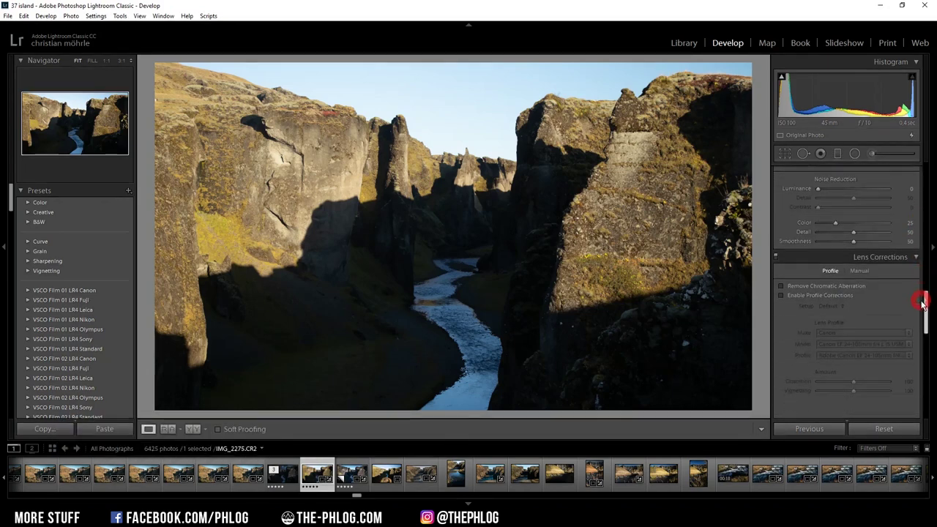
click(815, 285)
click(822, 295)
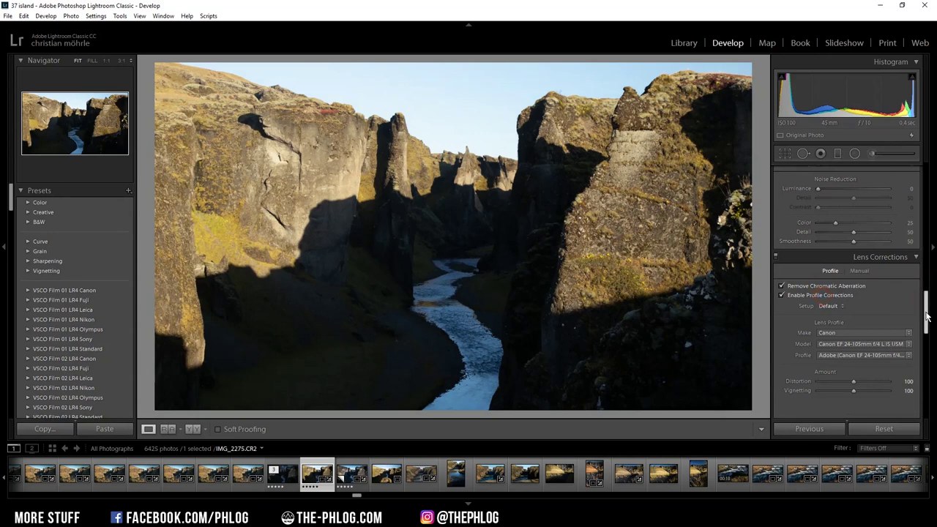
Set the basic adjustments to Highlights −64, Shadows +42, Clarity +48 and Vibrance +31
drag(926, 317, 923, 167)
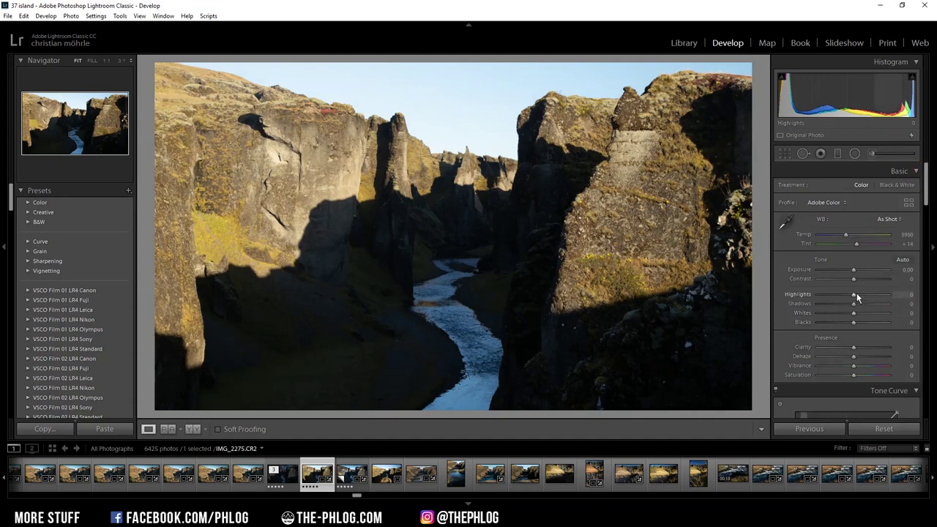
drag(855, 295, 870, 308)
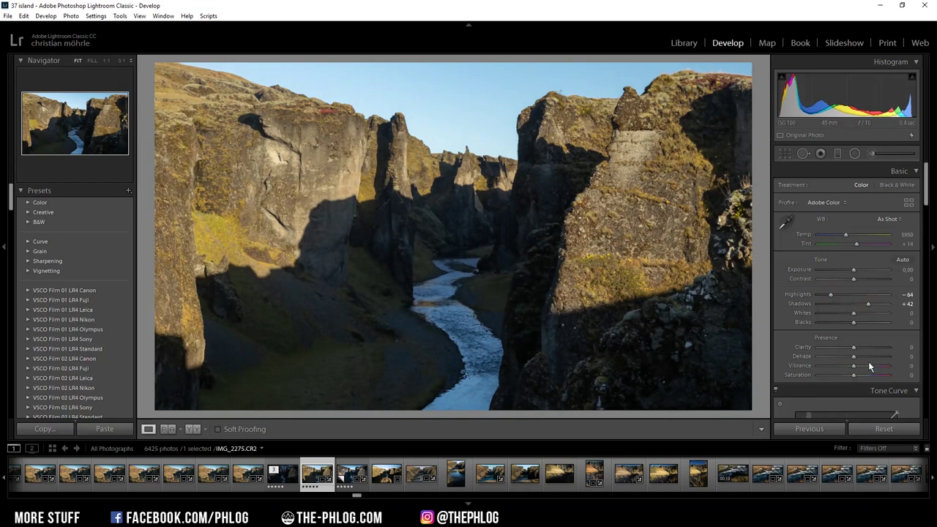
drag(853, 348, 871, 352)
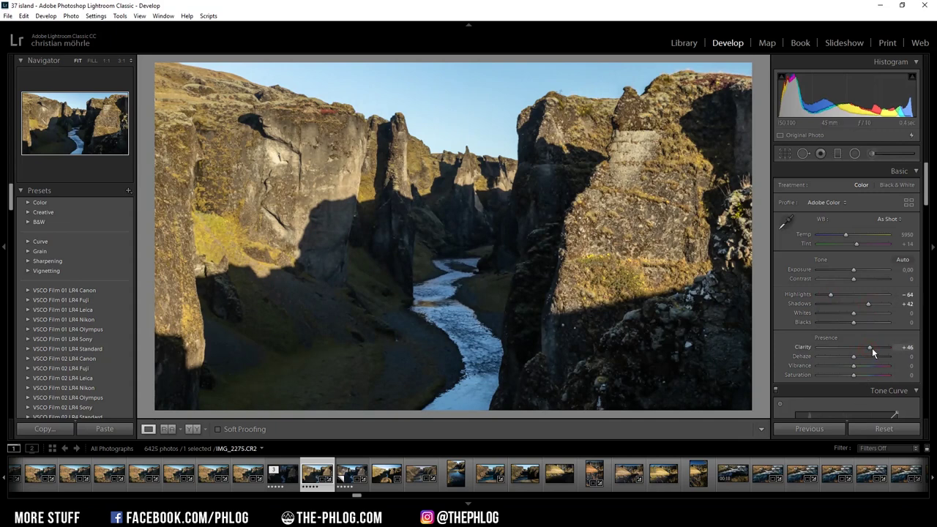
mouse_move(870, 351)
mouse_down()
mouse_move(852, 366)
mouse_move(863, 369)
mouse_up()
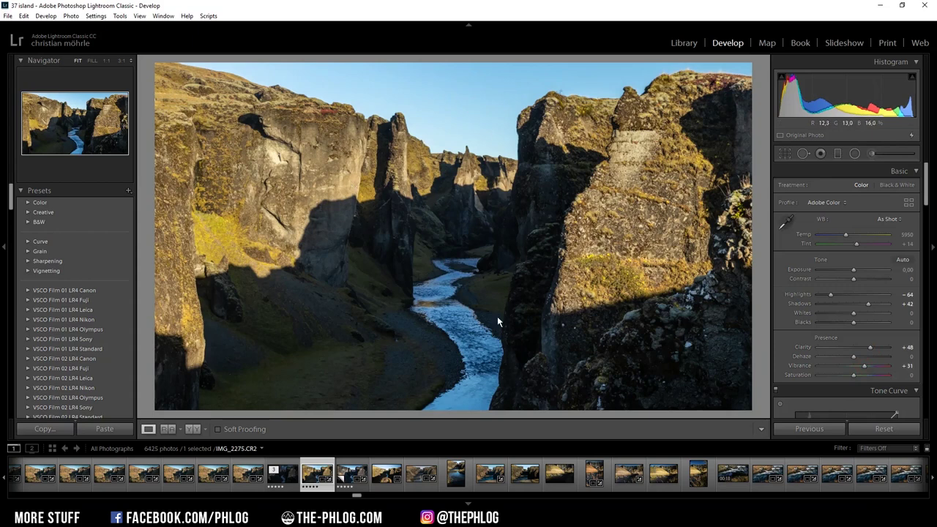
Set the HSL saturation to Yellow −15, Green −100 and Blue −31, and the Blue luminance to +43
drag(926, 170, 922, 235)
click(824, 221)
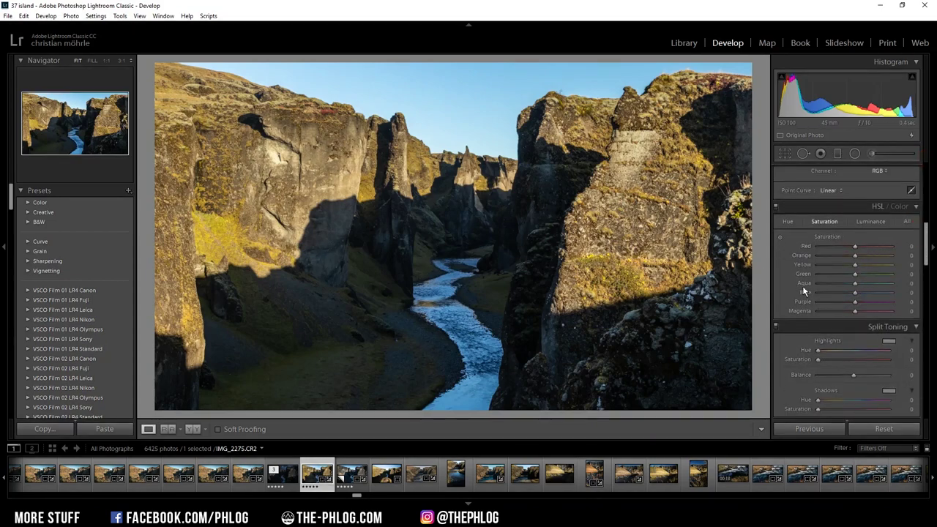
drag(856, 276, 804, 282)
drag(853, 264, 849, 269)
drag(854, 295, 843, 295)
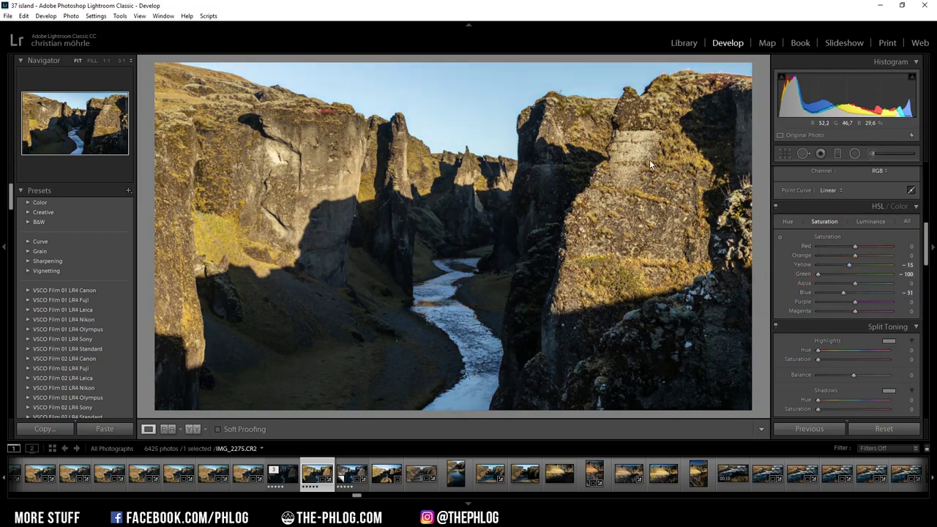
click(870, 221)
drag(856, 294, 871, 295)
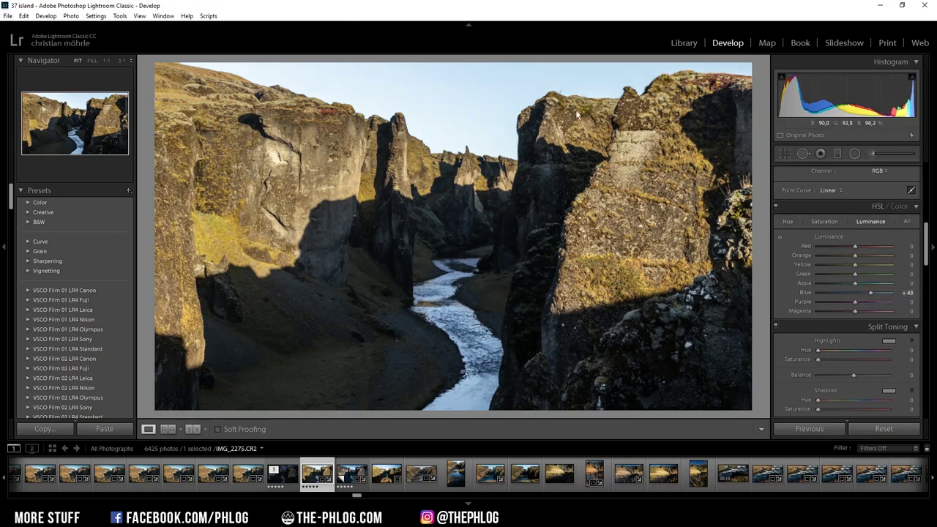
Split-tone the highlights with hue 33 and saturation 18, and the shadows with hue 213 at a saturation slightly below 18
drag(926, 228, 925, 246)
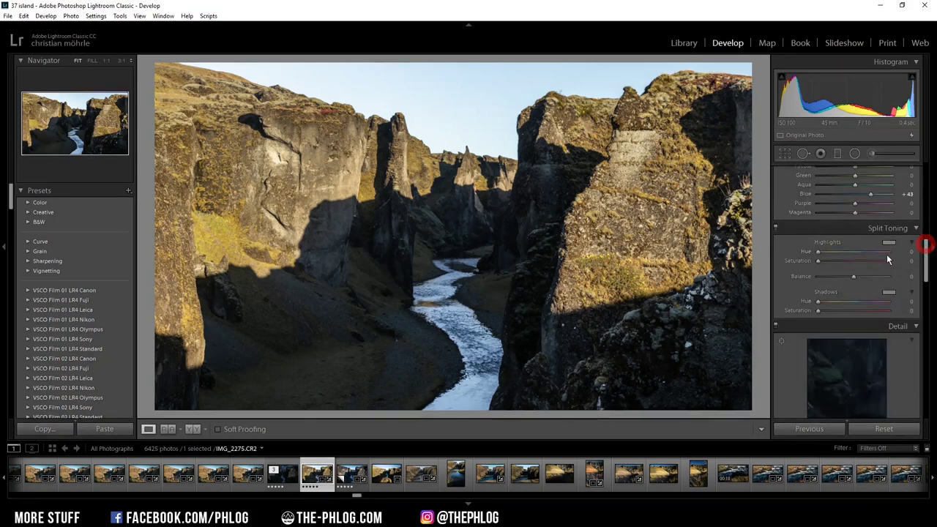
click(890, 243)
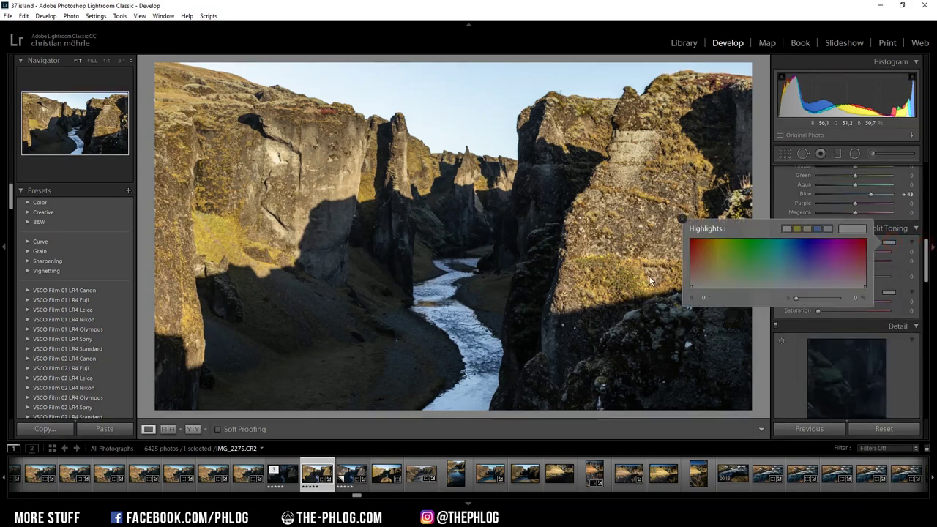
drag(699, 280, 706, 282)
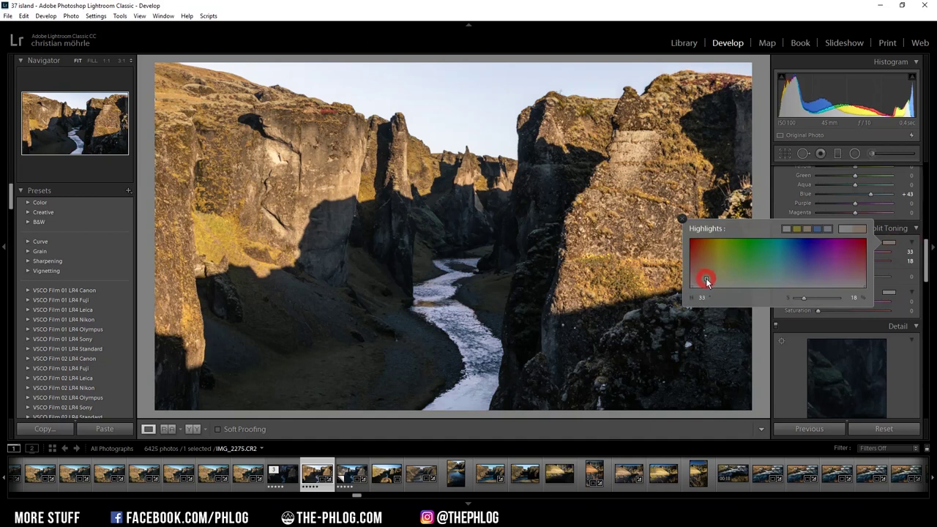
drag(803, 298, 804, 302)
click(887, 292)
drag(754, 329, 795, 330)
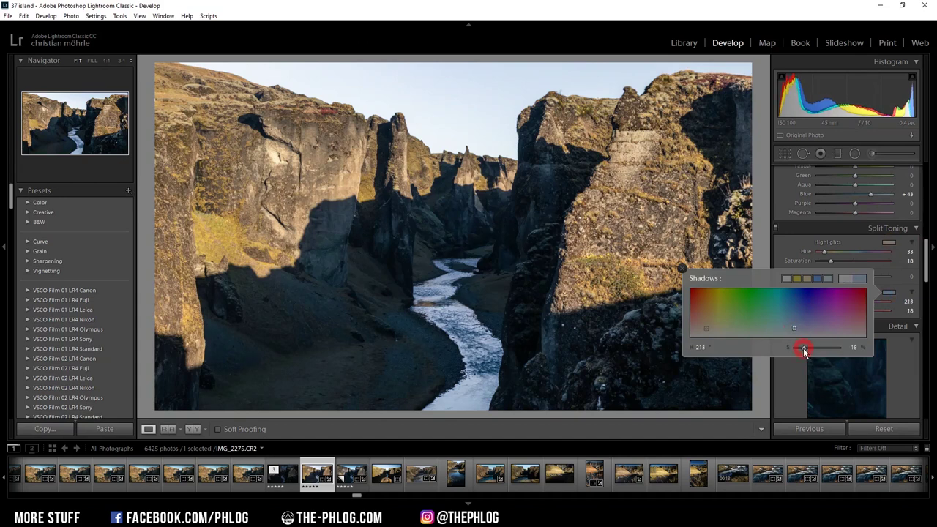
drag(803, 352, 801, 351)
Adjust the photo's sharpening Amount, Detail and Masking
scroll(800, 351, down, 5)
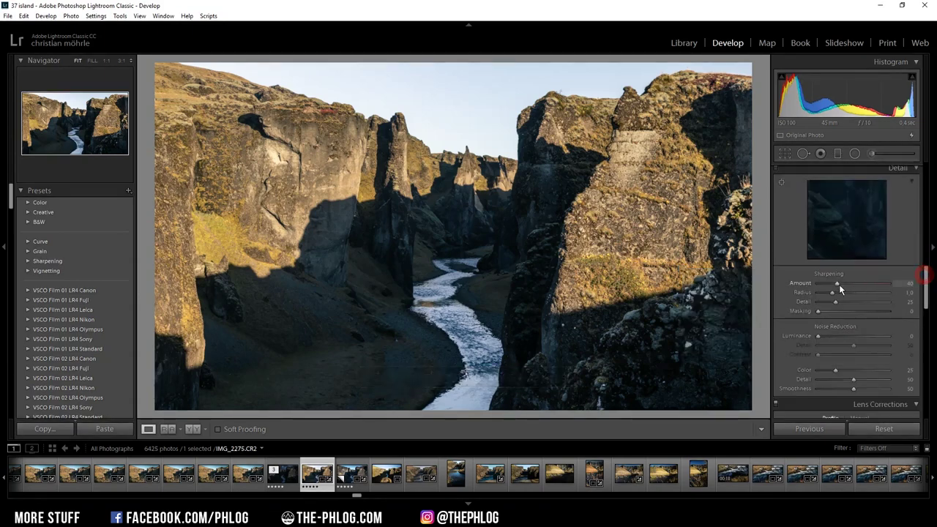
drag(839, 284, 792, 292)
click(852, 301)
drag(879, 303, 905, 300)
drag(826, 311, 861, 314)
Set the calibration hues to Red Primary +21, Green Primary +28 and Blue Primary about −16, and compare the photo with calibration off and on
drag(926, 272, 925, 388)
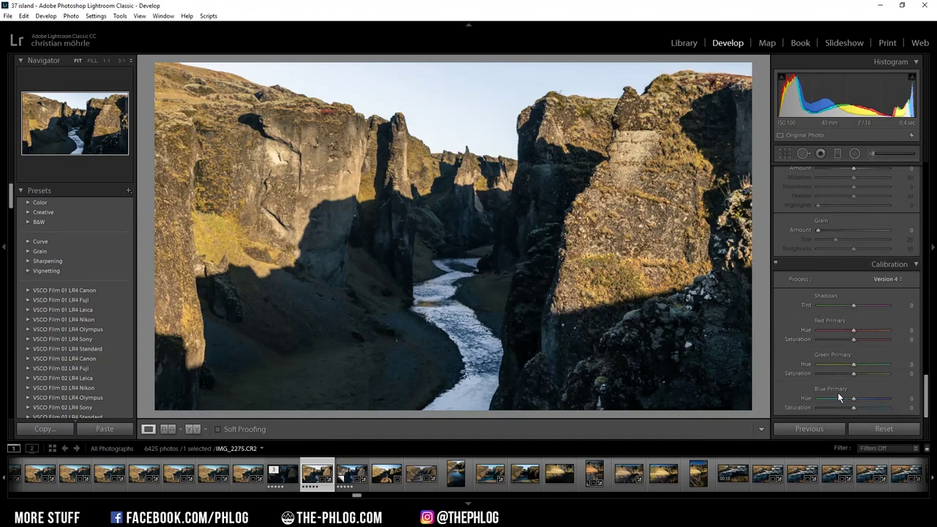
drag(855, 332, 861, 333)
drag(862, 333, 861, 331)
drag(852, 364, 863, 366)
drag(854, 398, 848, 400)
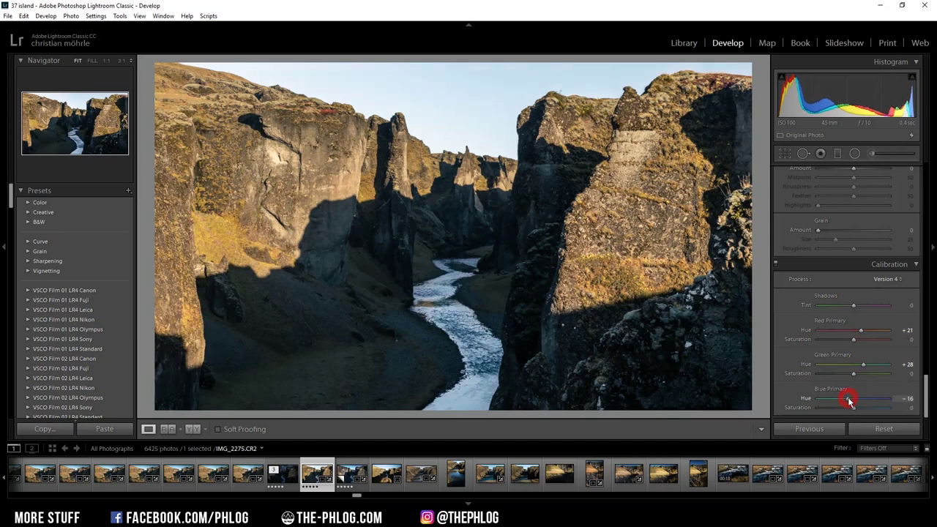
drag(849, 400, 847, 401)
click(774, 264)
click(774, 264)
Switch to Photoshop with the edited canyon photo open, and briefly display the TK RapidMask2 panel
drag(926, 388, 917, 259)
drag(913, 227, 908, 412)
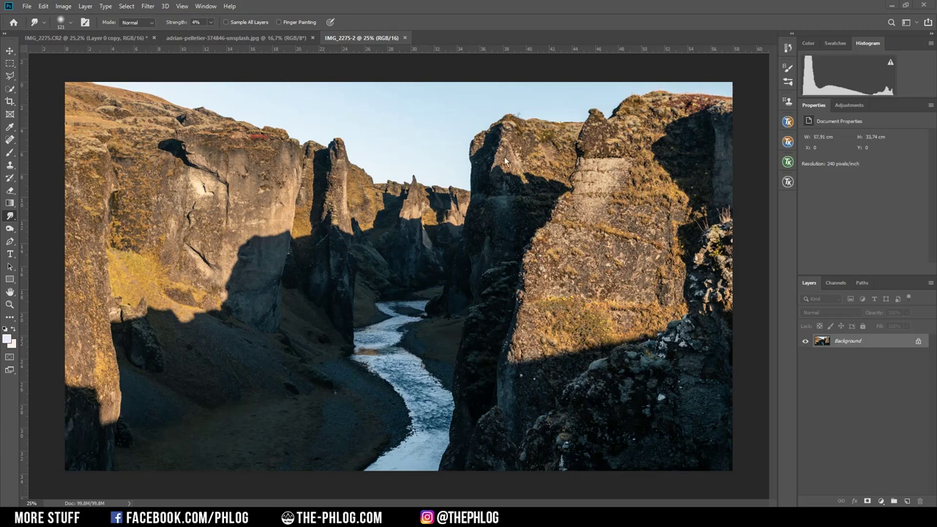
click(788, 164)
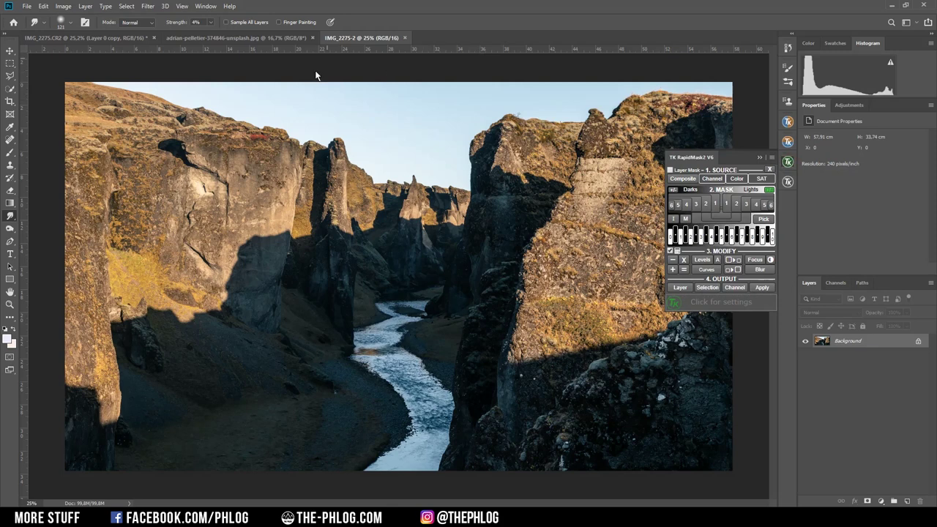
click(652, 109)
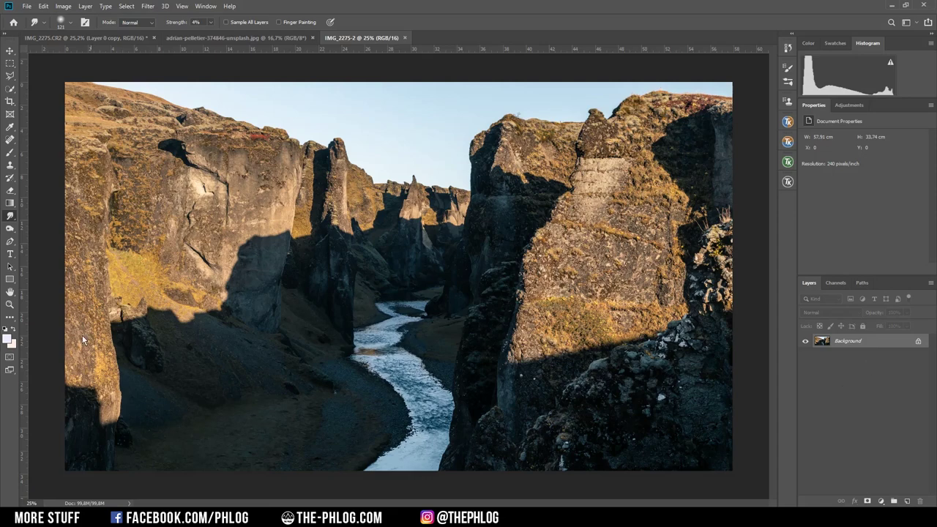
Copy the entire Milky Way image and paste it as a new layer into the IMG_2275-2 canyon document
key(ctrl+shift+Tab)
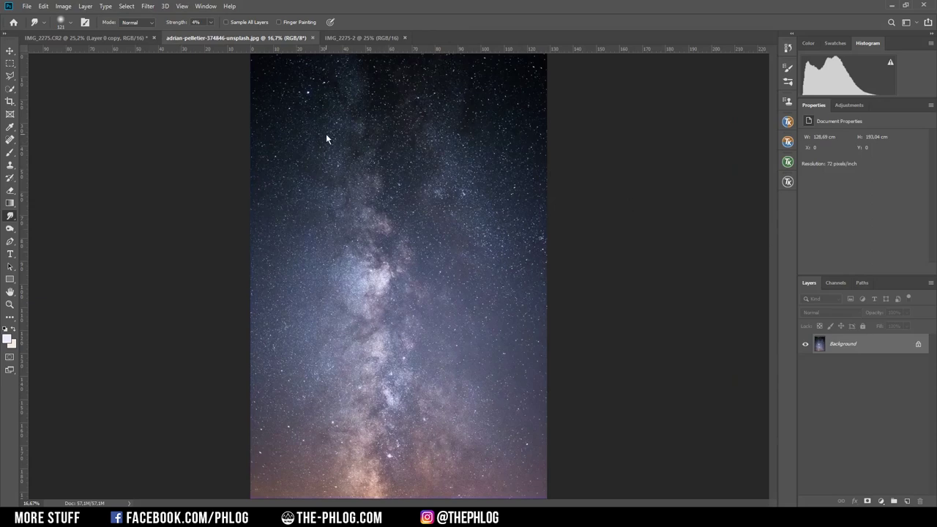
key(ctrl+a)
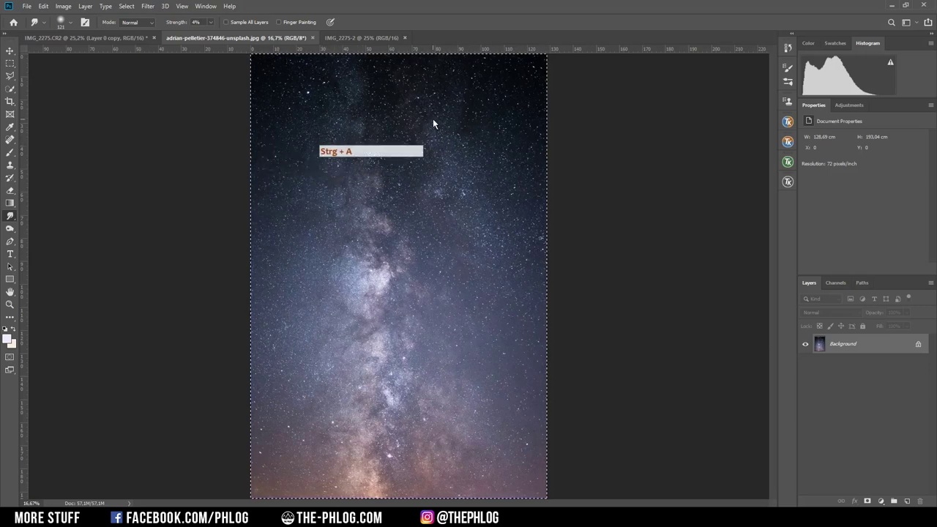
key(ctrl+c)
click(359, 38)
key(ctrl+v)
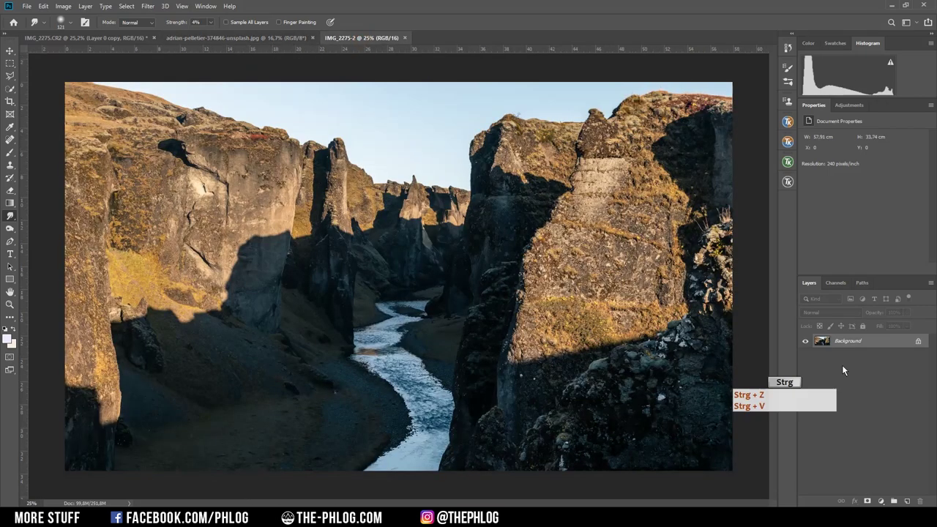
key(ctrl+z)
key(ctrl+v)
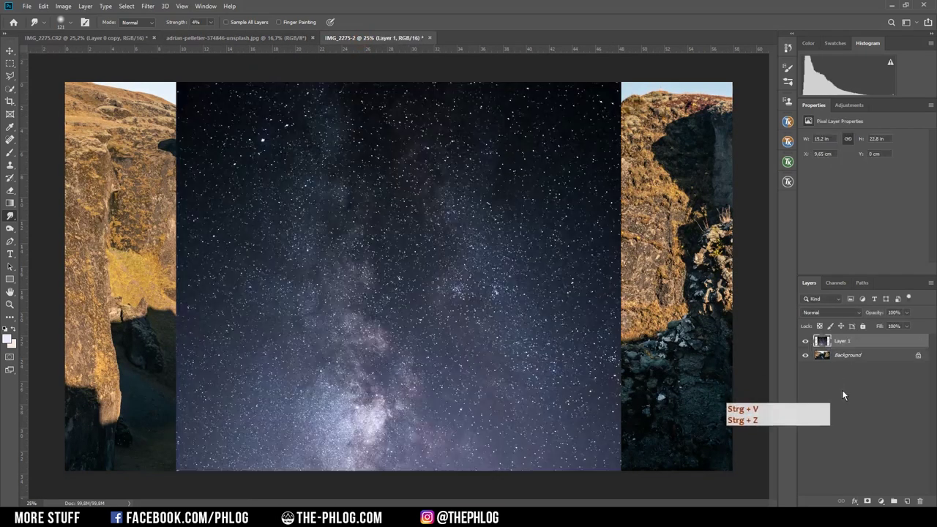
Unlock the canyon background layer and move the Milky Way layer beneath it, leaving the canyon layer selected
click(834, 341)
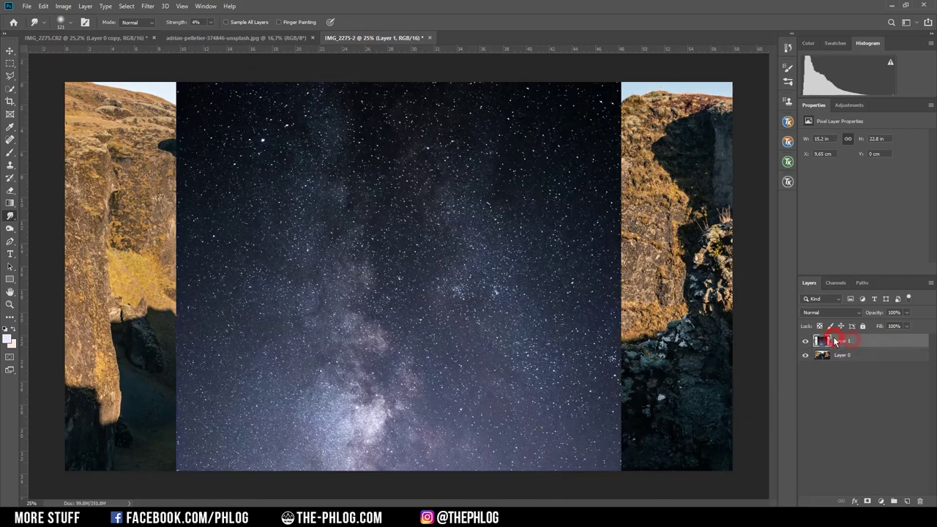
drag(819, 347, 838, 369)
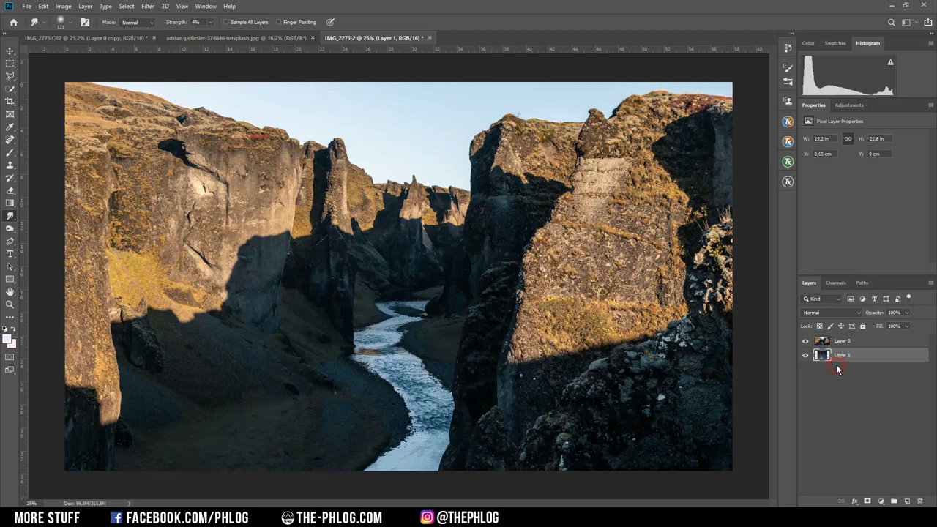
click(835, 341)
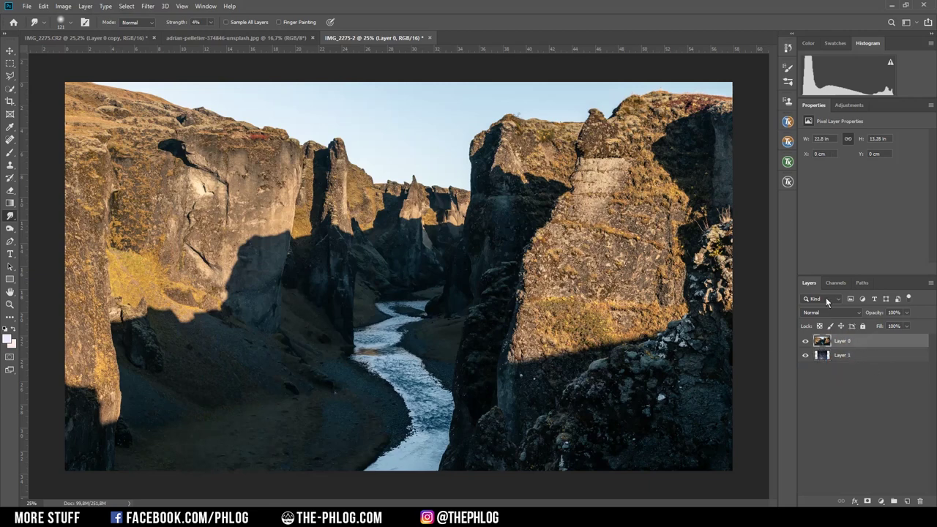
Generate the Lights-series luminosity masks of the canyon layer with TK RapidMask2 and display them in the channel list
click(786, 164)
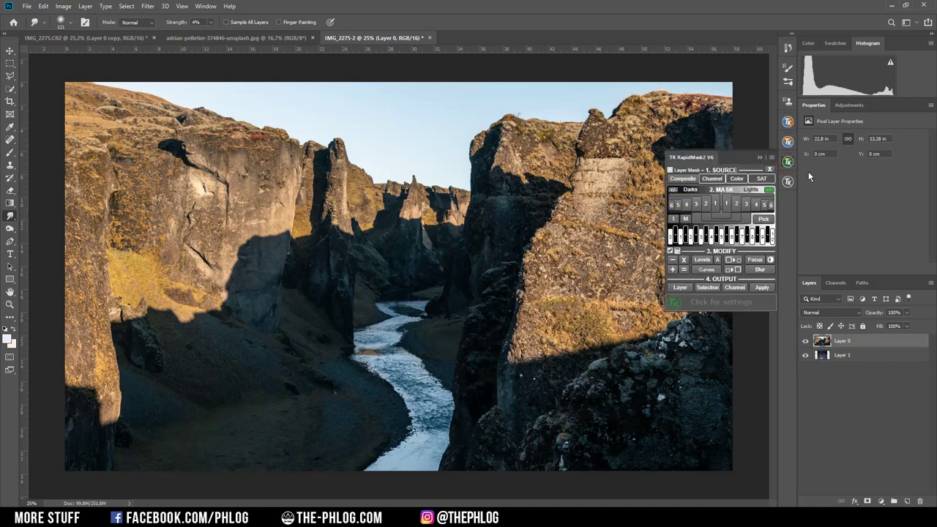
click(768, 190)
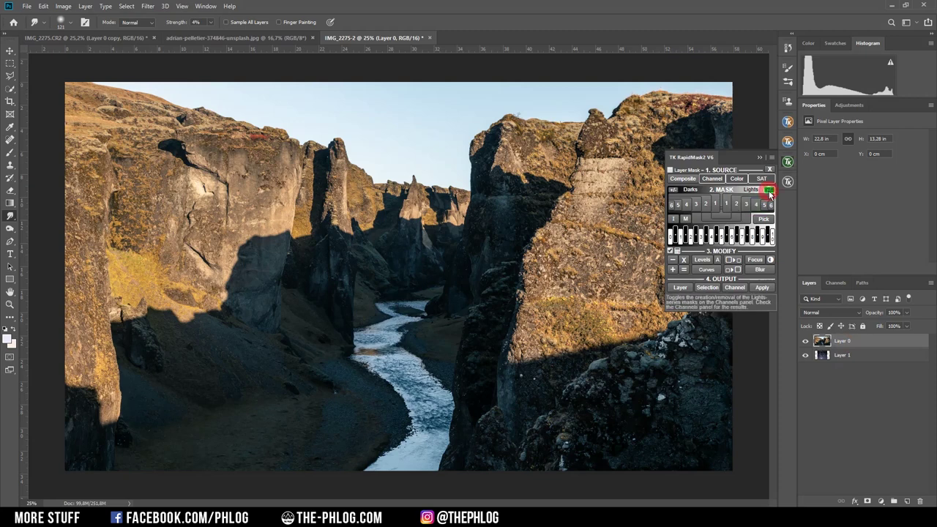
click(832, 284)
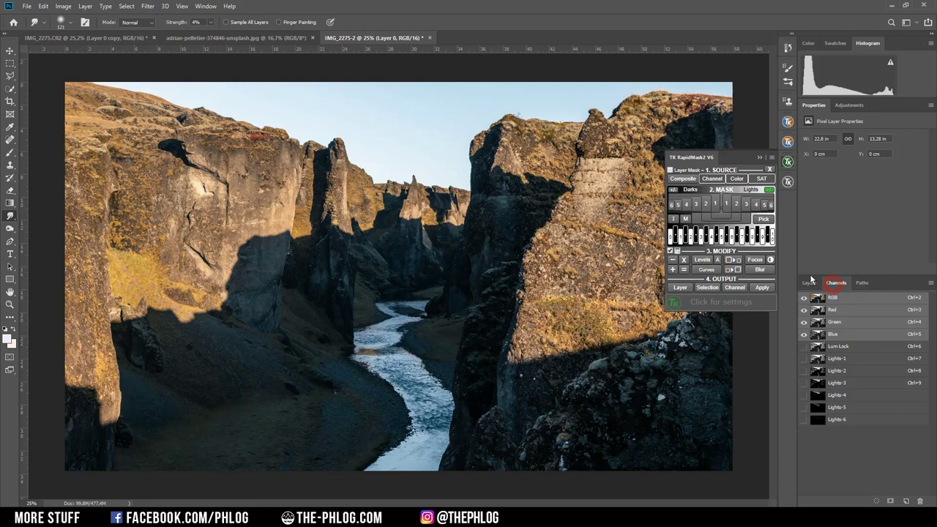
Examine the Lights-1 to Lights-4 masks to compare how well each separates the bright sky from the dark canyon
click(836, 358)
click(845, 372)
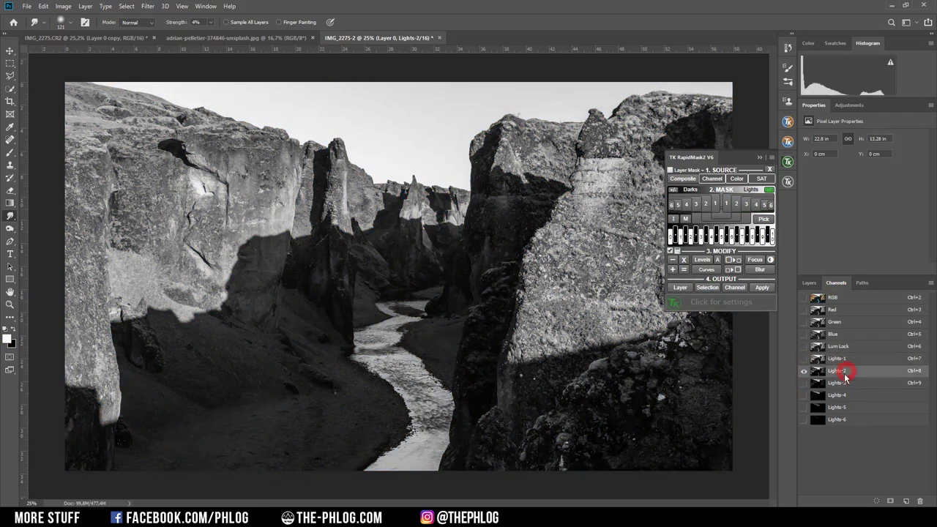
click(843, 383)
click(842, 398)
click(845, 371)
click(843, 358)
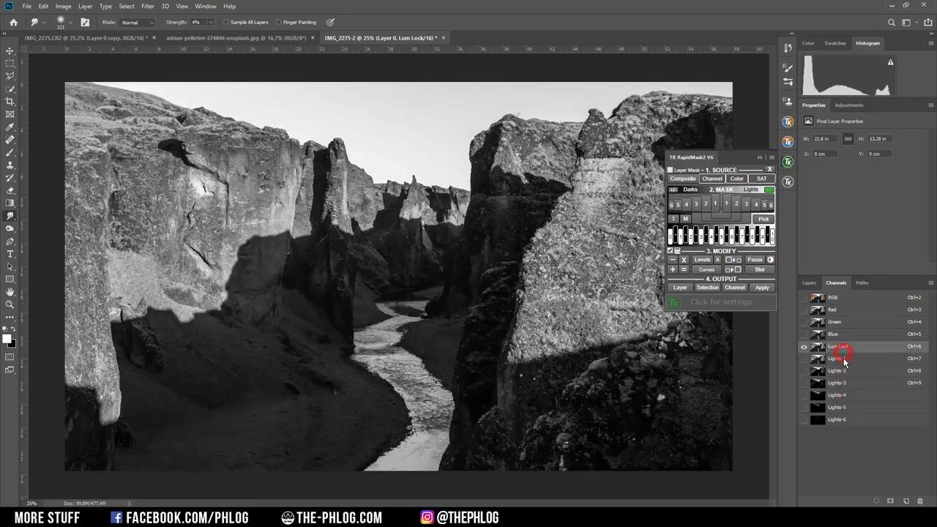
click(844, 372)
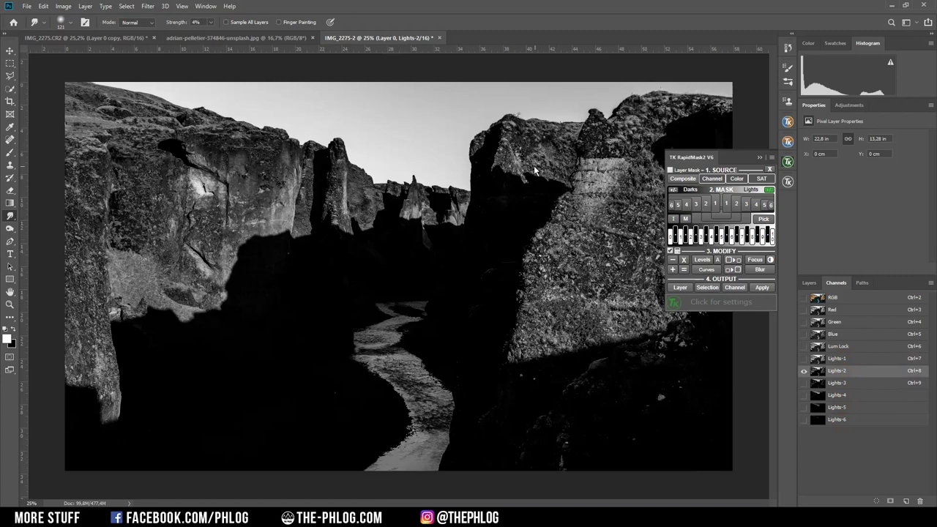
click(837, 383)
click(834, 371)
Duplicate the Lights-2 channel and strengthen the copy's contrast with Levels, using a white input level of 184 and darker midtones
drag(828, 378, 909, 504)
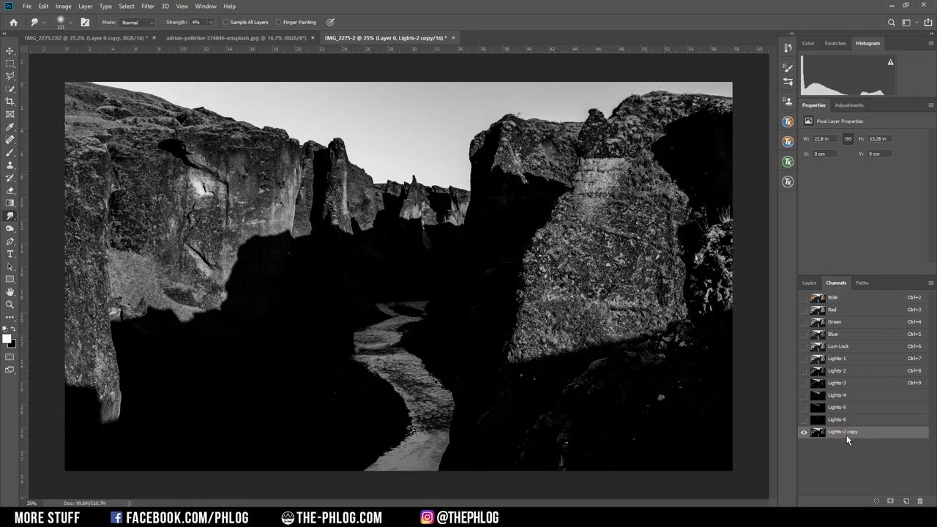
key(ctrl+l)
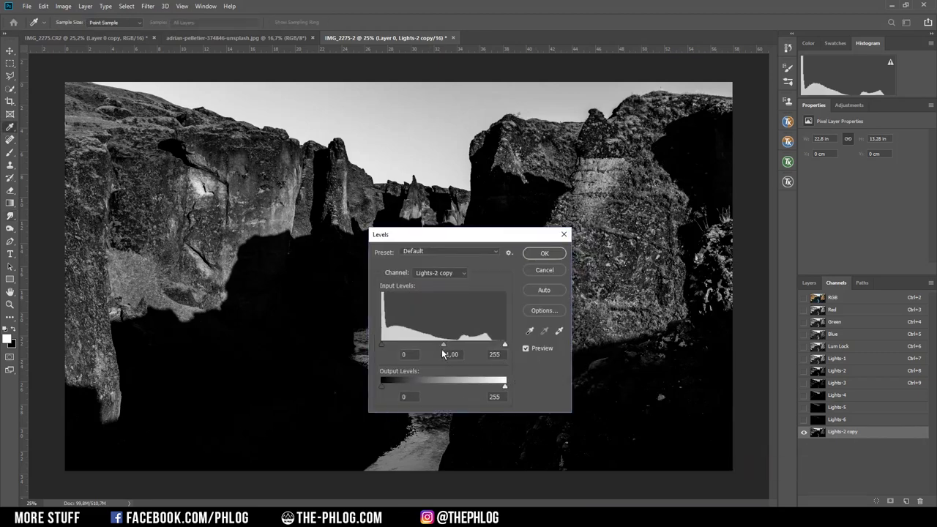
drag(506, 349, 455, 349)
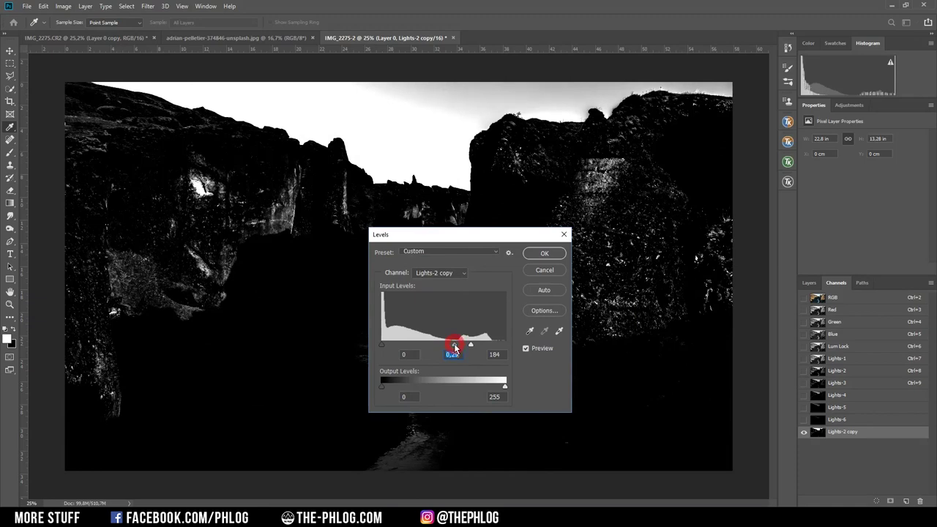
key(Return)
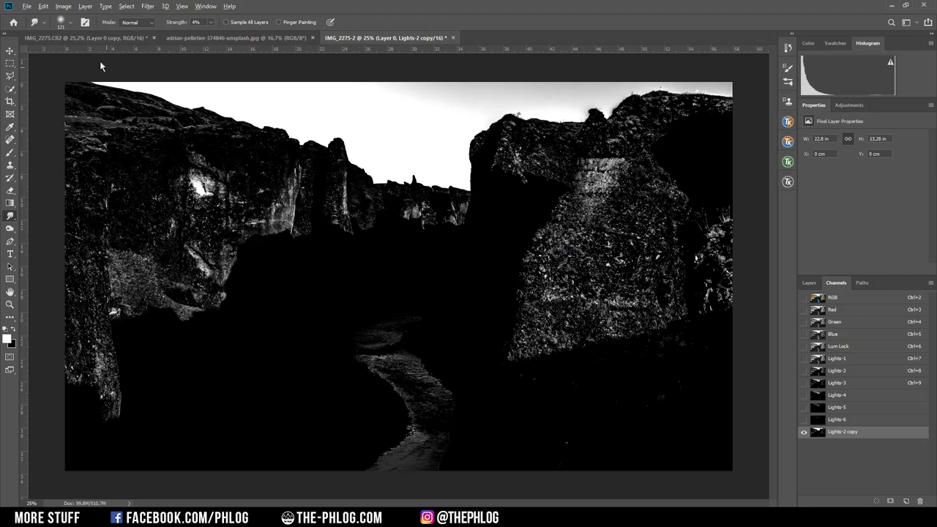
Set up the Brush tool in Overlay mode with 100% opacity for refining the Lights-2 copy mask
scroll(100, 73, up, 5)
click(11, 341)
key(b)
key(Escape)
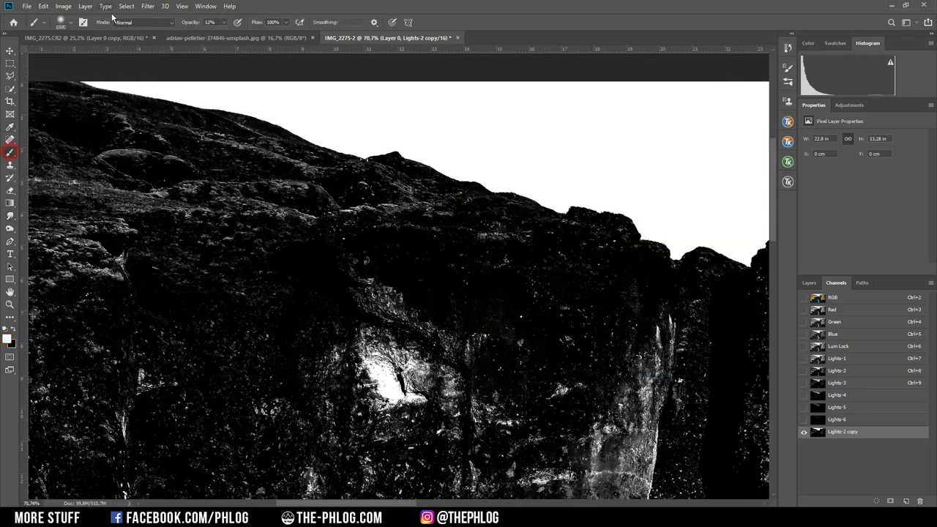
click(130, 23)
click(143, 155)
click(223, 22)
drag(226, 36, 309, 38)
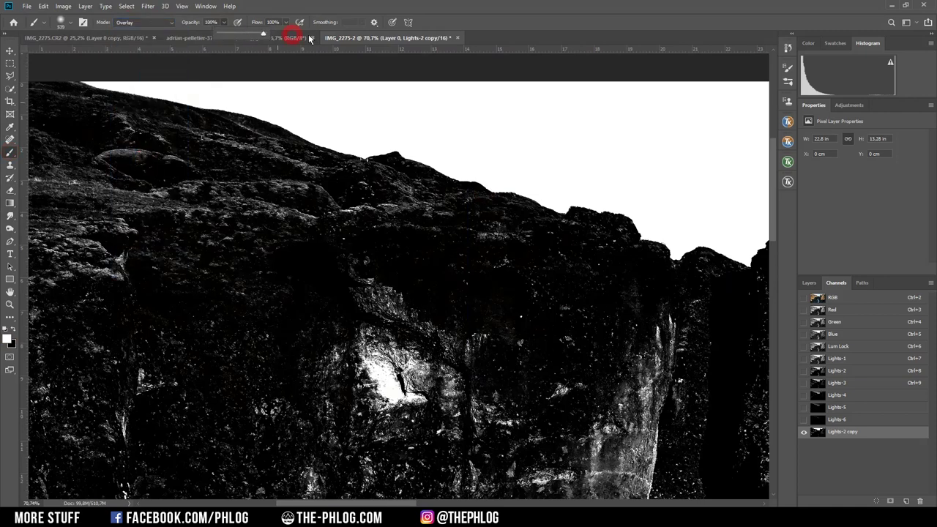
Paint white in Overlay mode across the whole sky of the Lights-2 copy mask, clearing the grey areas above the ridgeline
scroll(236, 136, up, 1)
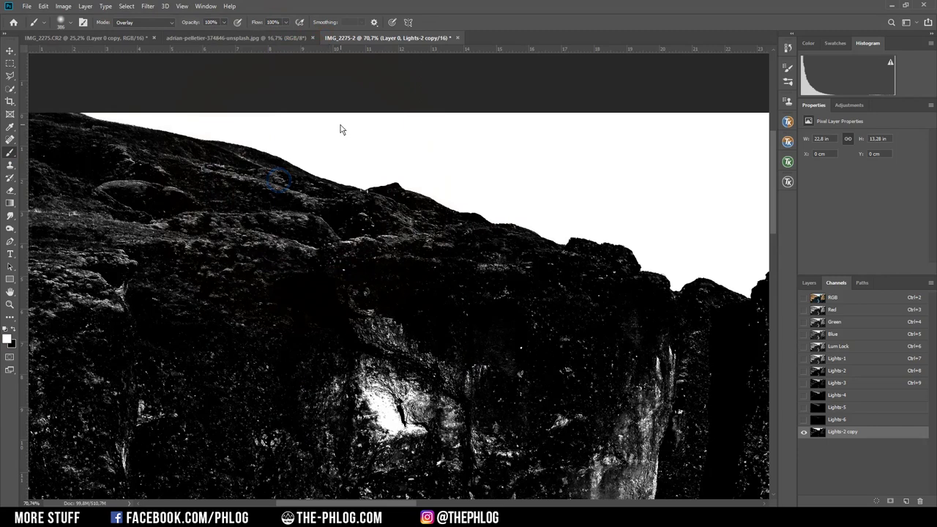
drag(337, 134, 185, 105)
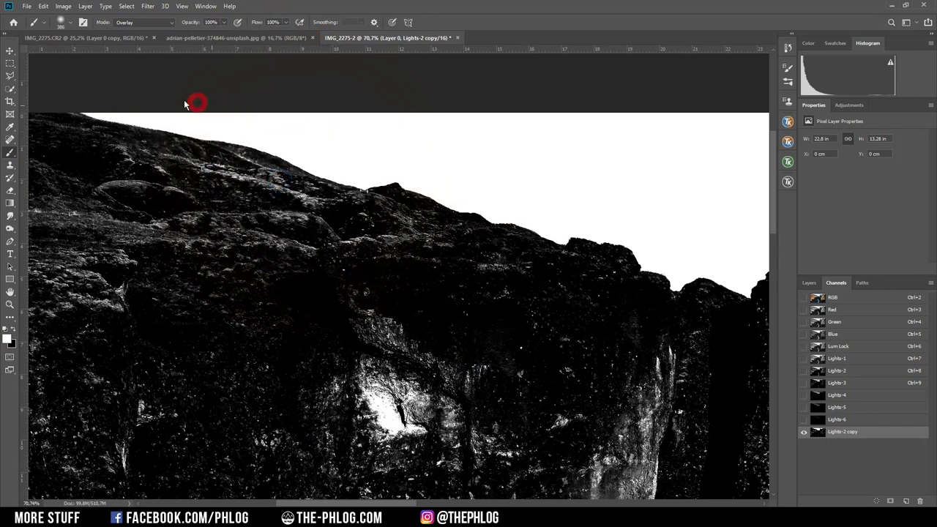
key(ctrl+z)
drag(383, 115, 514, 150)
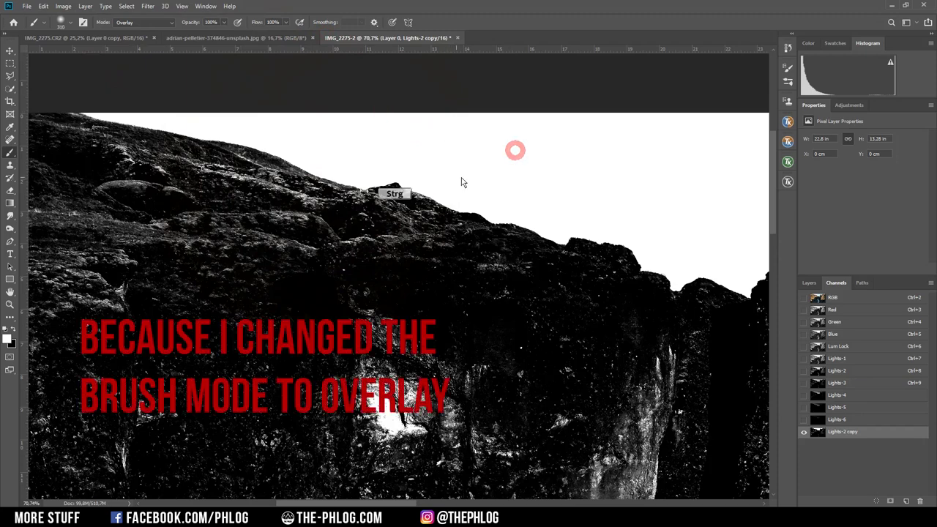
scroll(461, 183, right, 5)
click(448, 191)
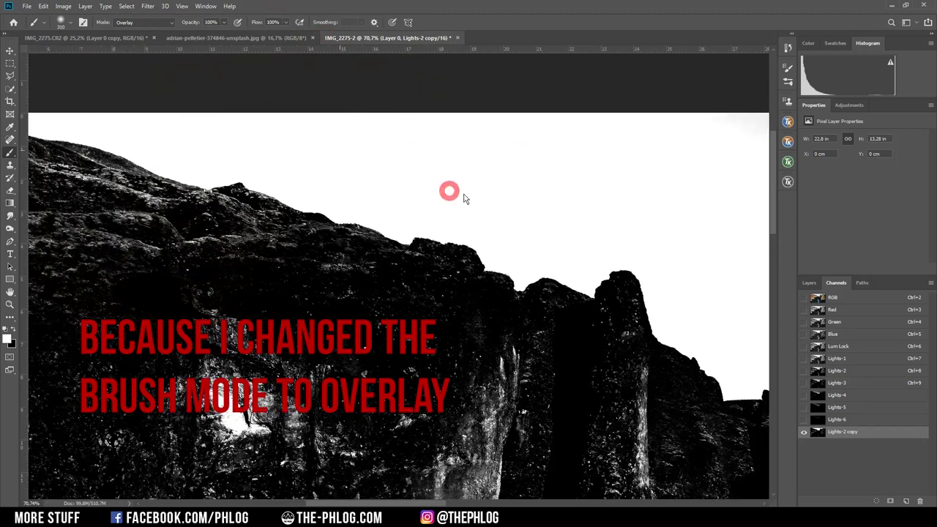
scroll(564, 216, right, 5)
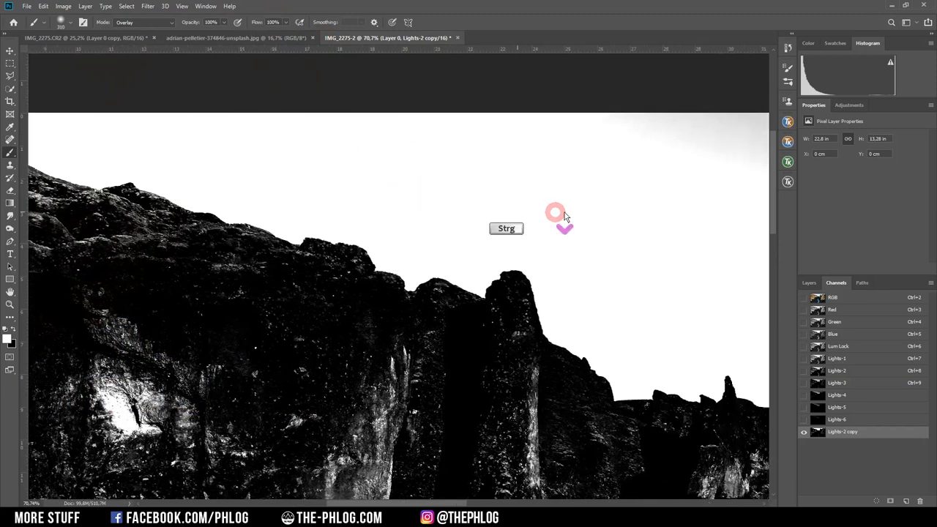
scroll(564, 212, right, 2)
scroll(426, 288, right, 5)
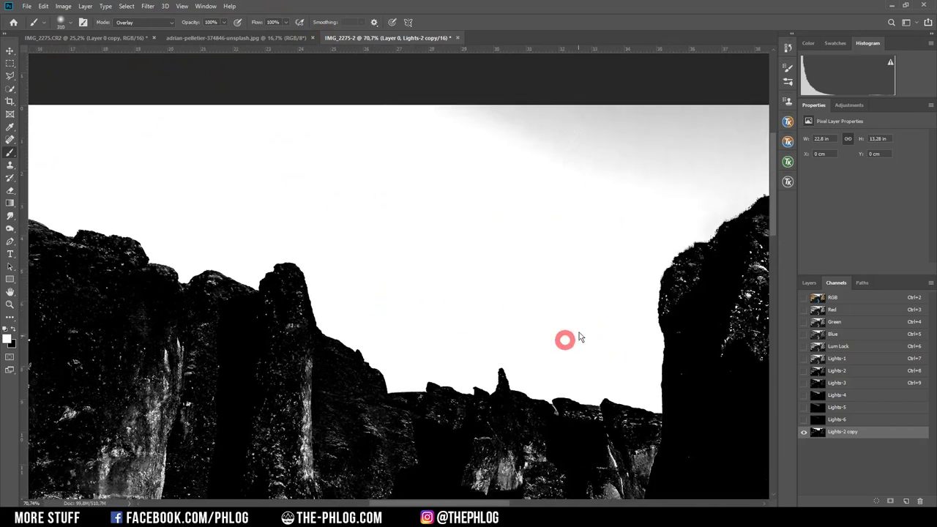
scroll(579, 338, right, 20)
scroll(579, 337, up, 1)
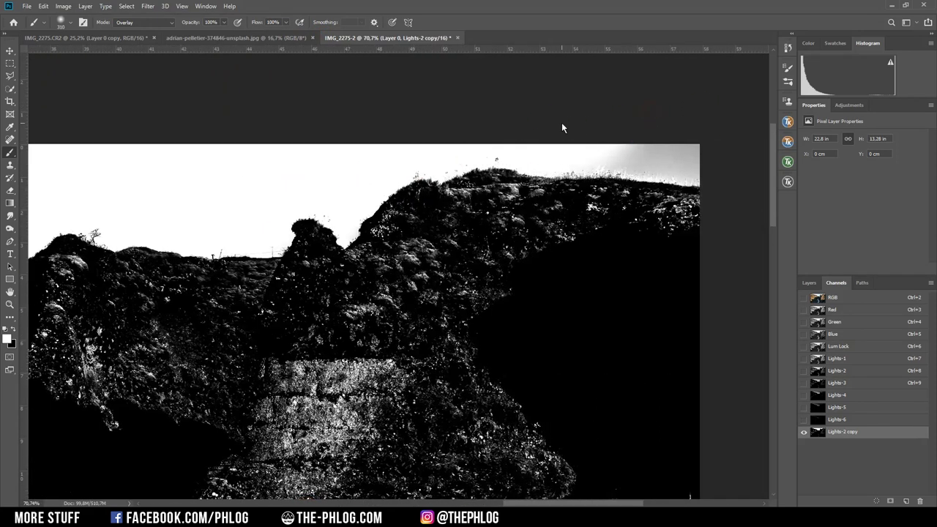
scroll(561, 218, down, 1)
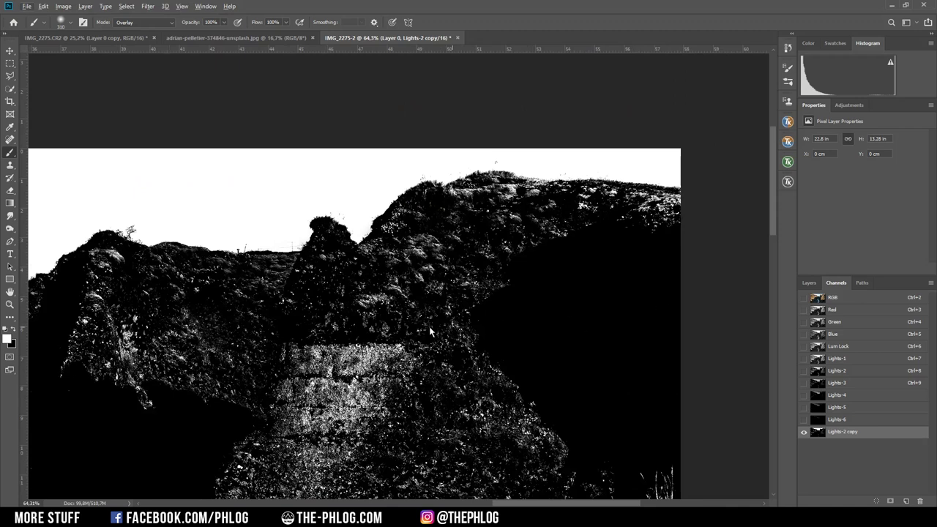
Switch the foreground colour to black and paint in Overlay mode over the rocks along the entire skyline of the mask
key(x)
click(6, 338)
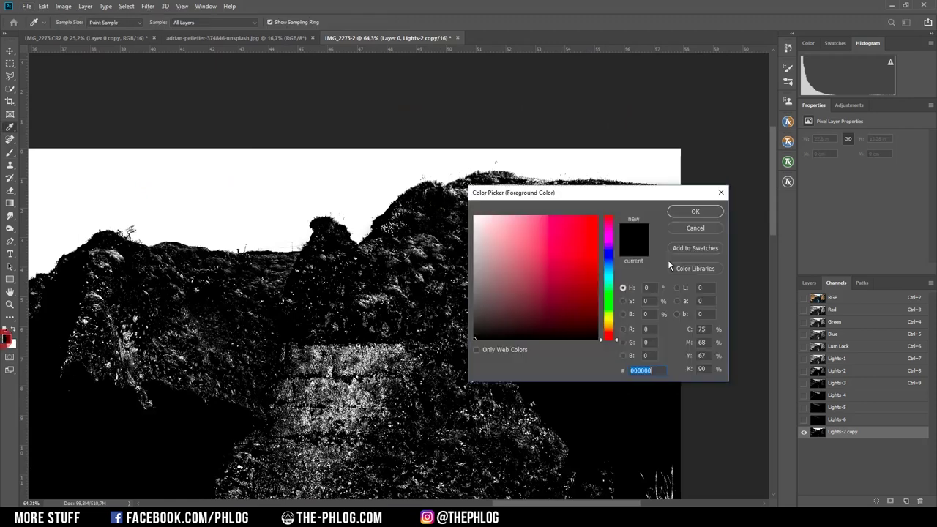
click(695, 211)
key(b)
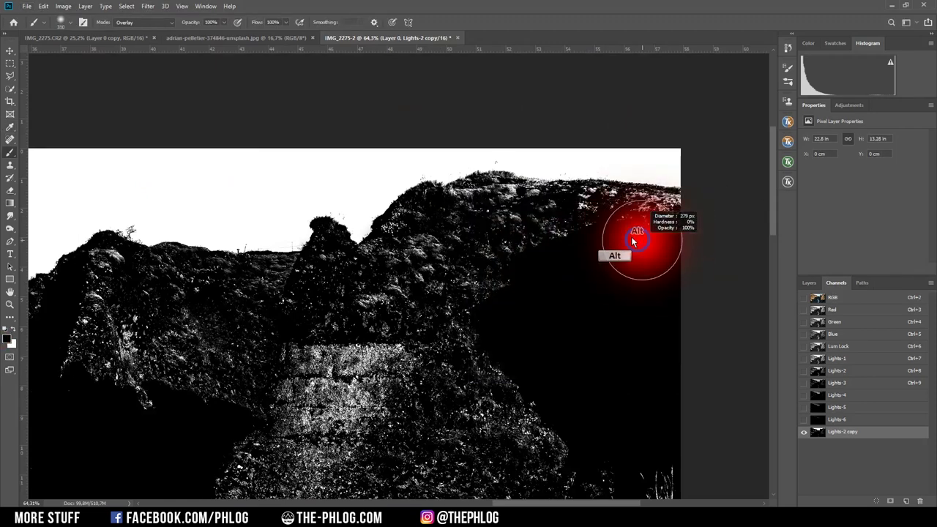
alt+right_click(669, 210)
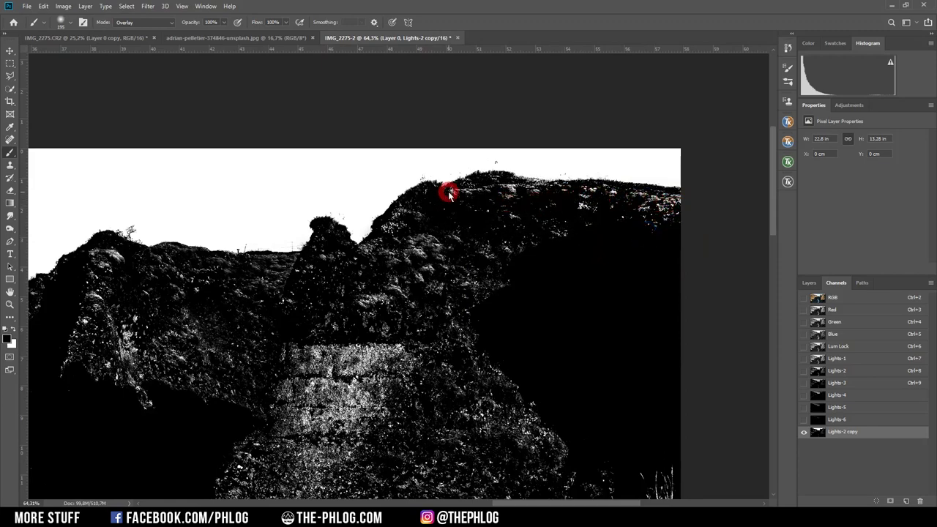
scroll(118, 302, left, 3)
scroll(118, 302, left, 15)
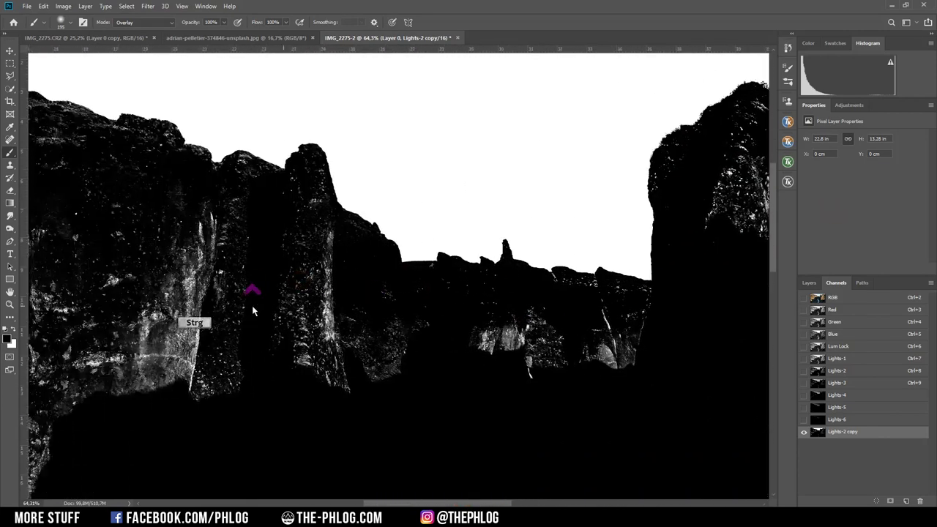
scroll(240, 263, left, 3)
scroll(255, 221, down, 5)
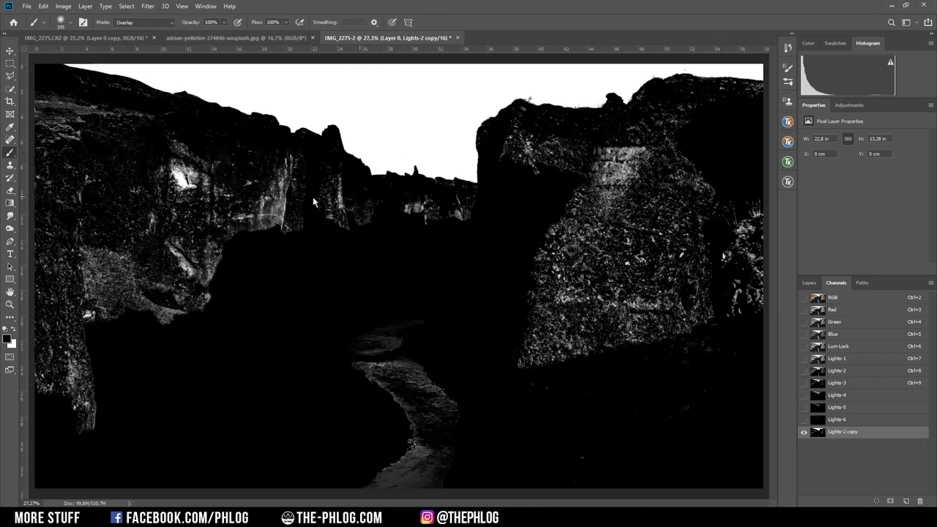
Set the brush mode to Normal and paint the lower canyon walls and the river area of the mask solid black
click(149, 24)
click(139, 31)
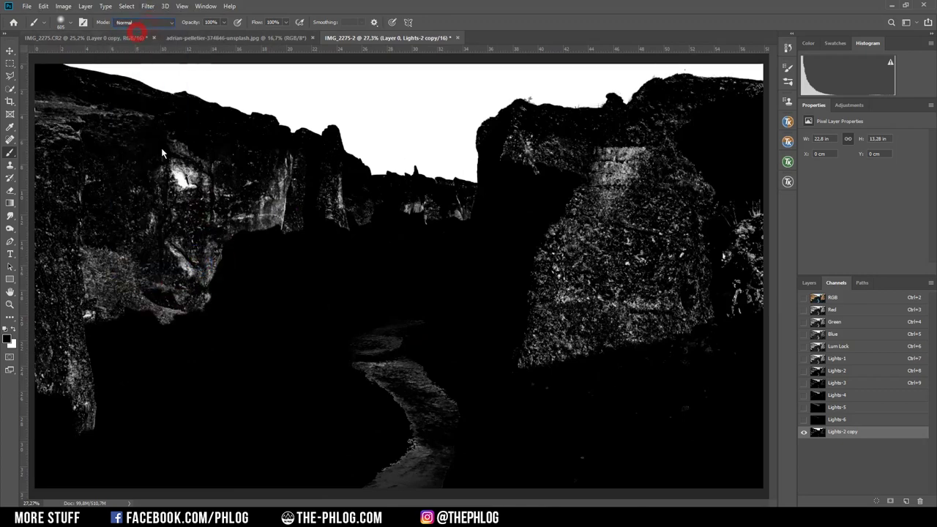
drag(155, 272, 147, 276)
drag(150, 359, 78, 314)
mouse_move(110, 345)
mouse_down()
mouse_move(44, 381)
mouse_move(74, 282)
mouse_move(169, 286)
mouse_up()
scroll(466, 428, down, 2)
key(Escape)
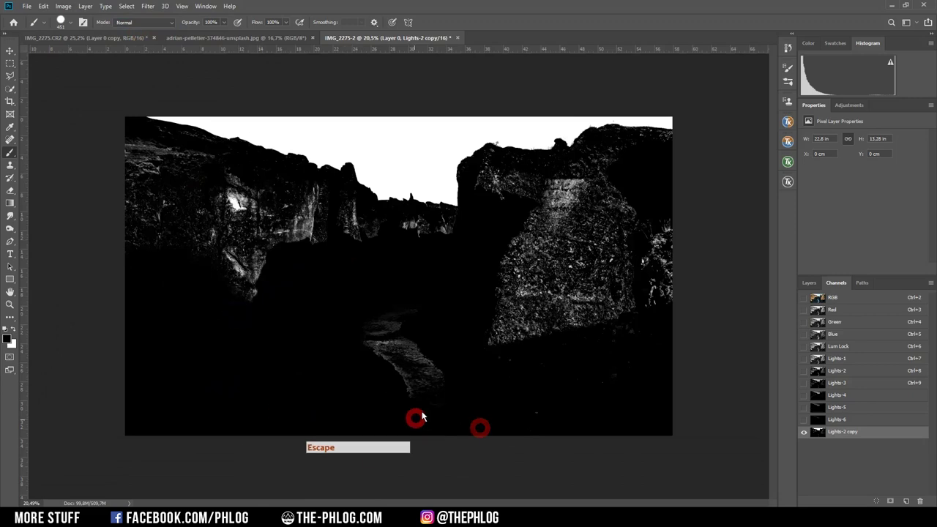
Paint the remaining rock faces up to the ridgeline black so that only the sky stays white in the mask
scroll(111, 202, up, 5)
scroll(289, 172, right, 10)
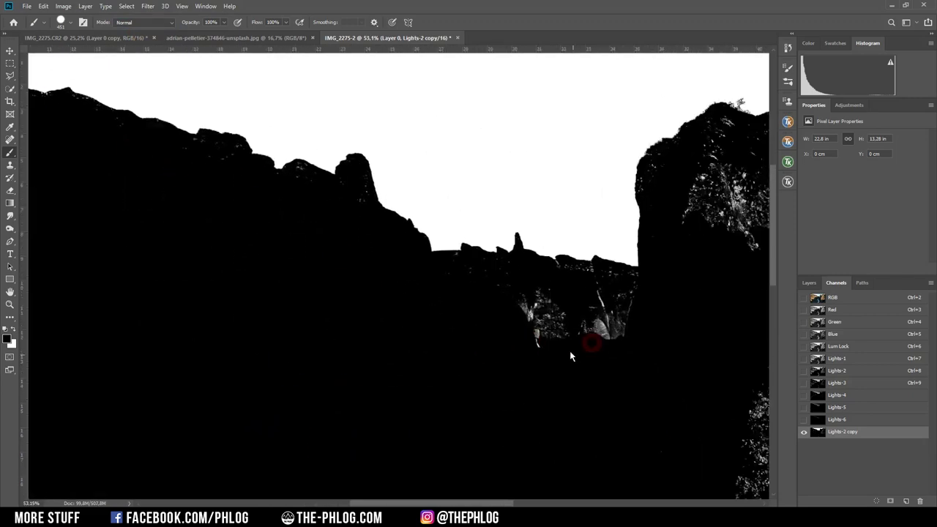
scroll(519, 142, right, 3)
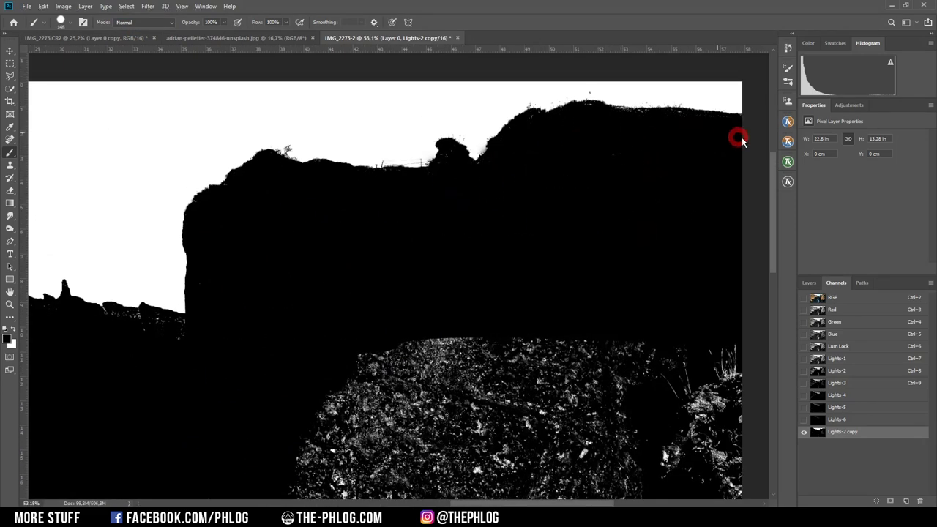
scroll(622, 256, down, 2)
scroll(539, 366, up, 5)
scroll(521, 208, down, 3)
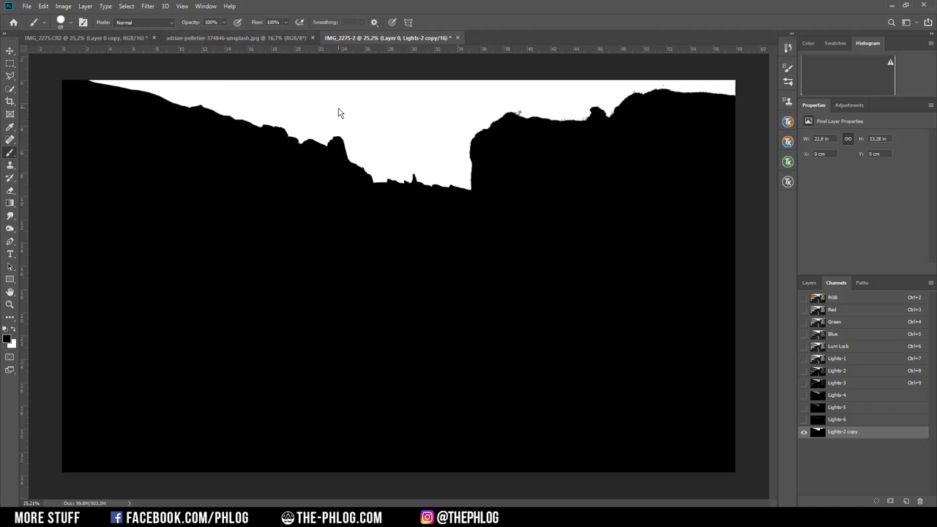
Load the Lights-2 copy channel as a selection, then show the RGB composite and hide the mask channel
key(ctrl+d)
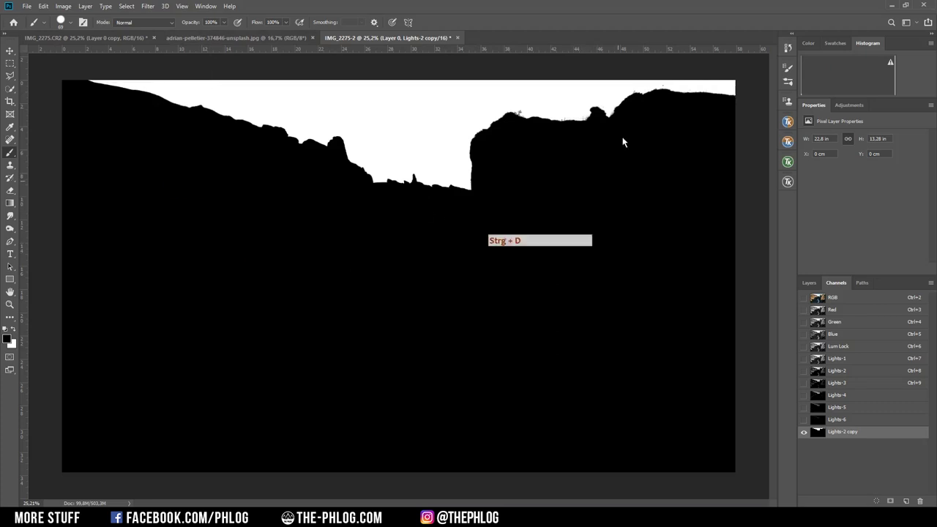
key(ctrl)
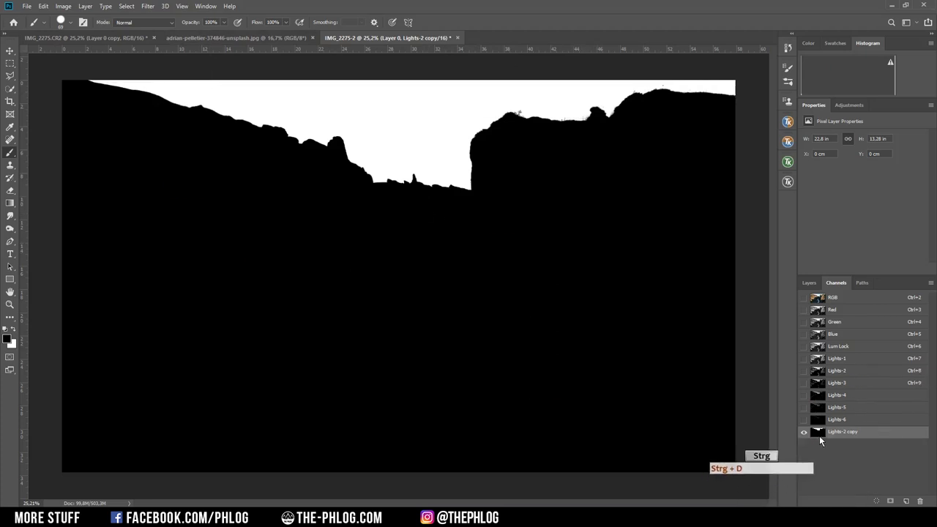
ctrl+click(819, 433)
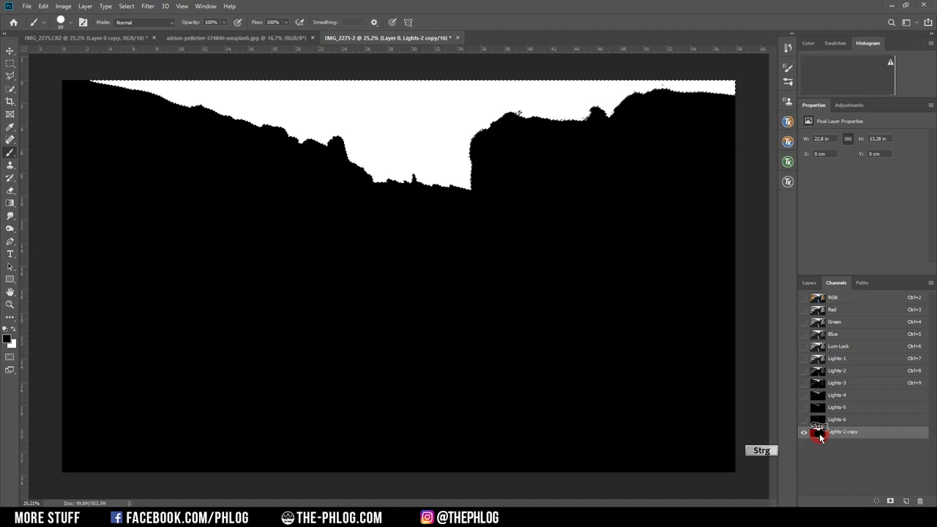
click(803, 298)
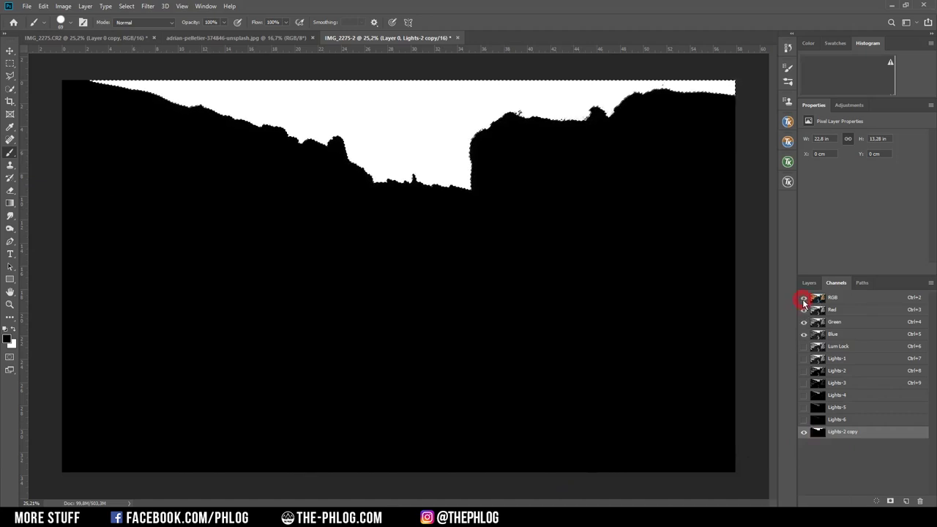
click(803, 432)
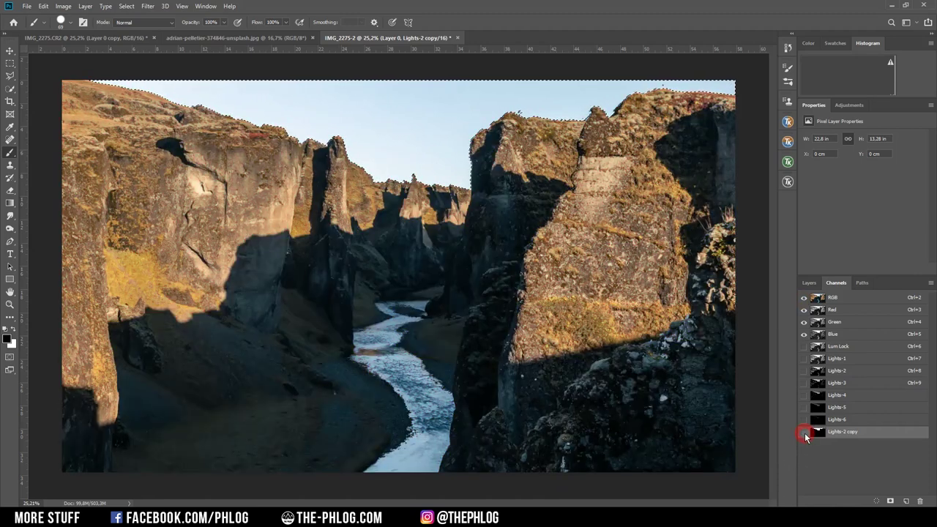
Add a layer mask to the canyon layer from the sky selection and invert it so the Milky Way replaces the sky
click(809, 283)
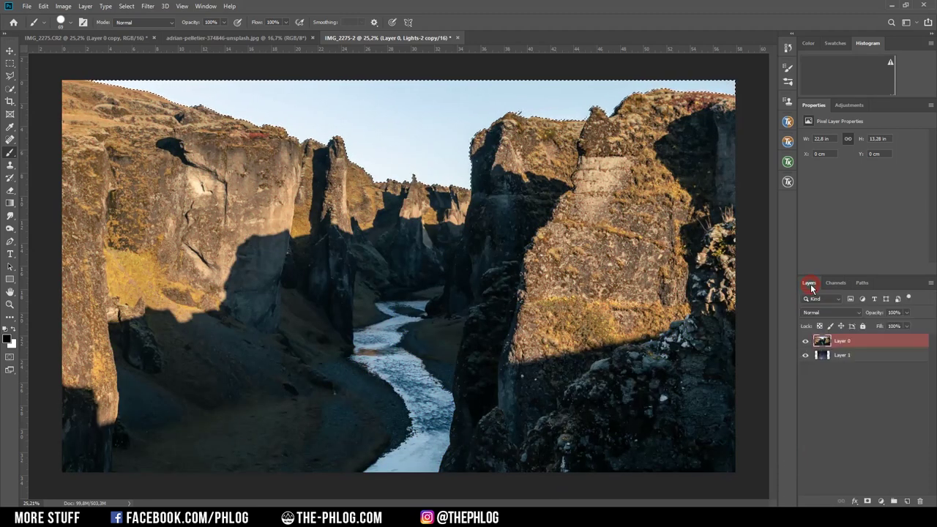
click(868, 501)
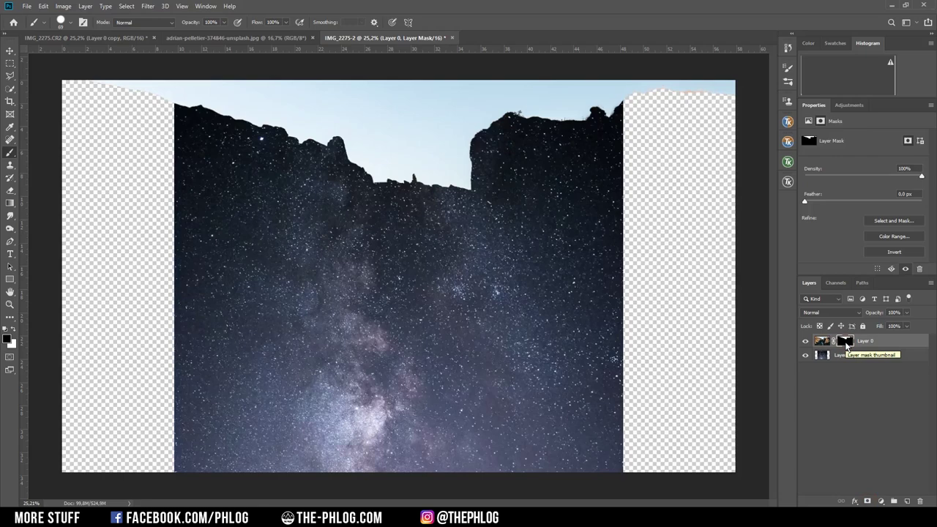
key(ctrl+i)
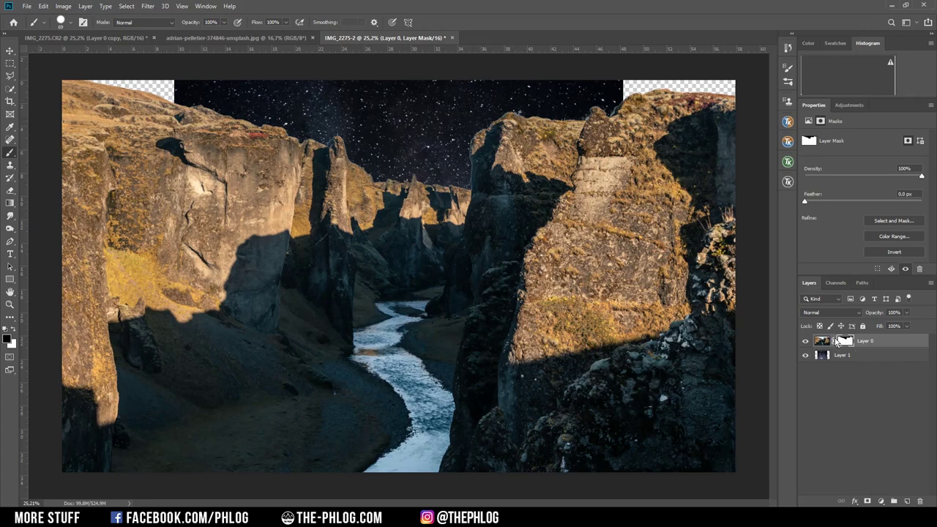
Load the canyon layer's mask as a selection and invert it to select the sky area
ctrl+click(844, 341)
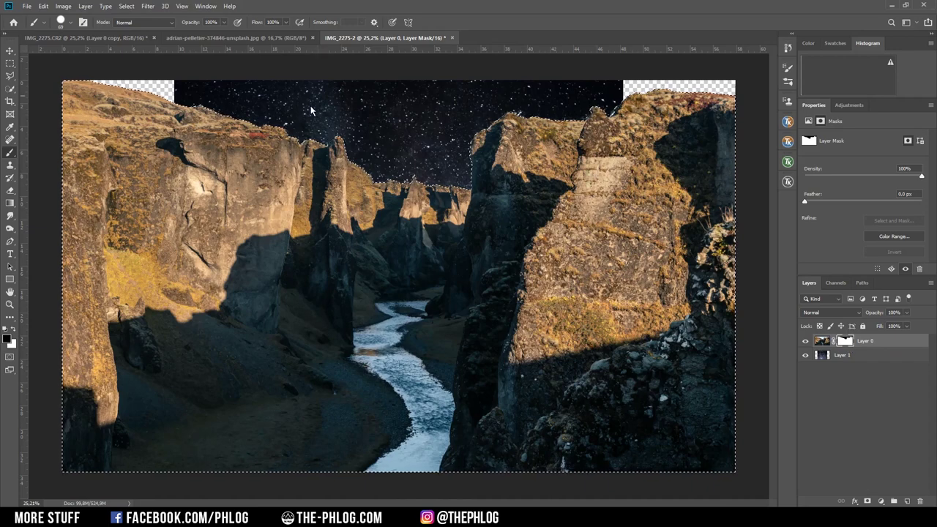
key(ctrl)
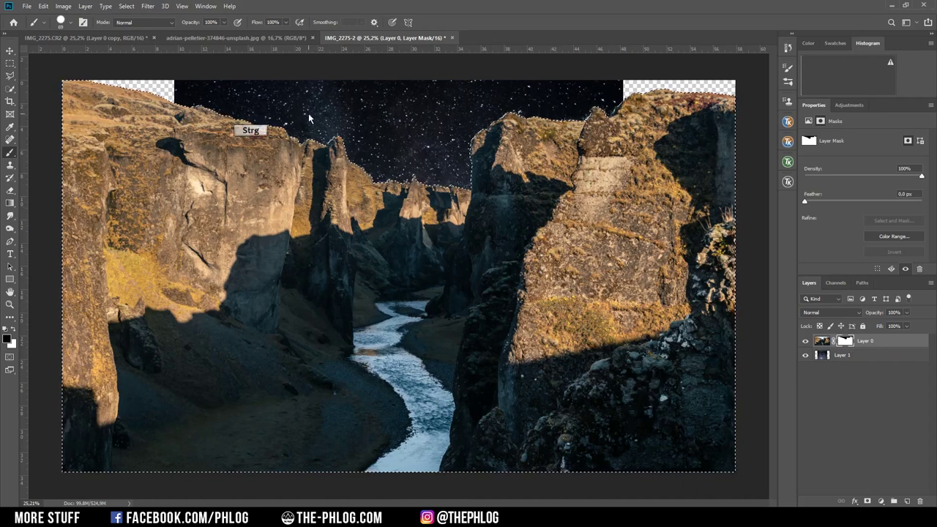
key(ctrl+shift+i)
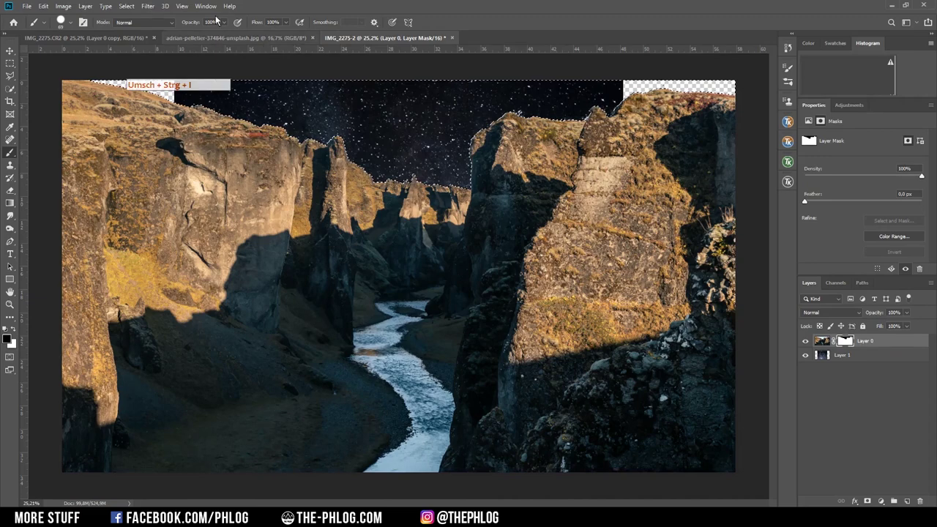
Expand the sky selection slightly, and smooth it with a sample radius of 1 pixel
click(129, 6)
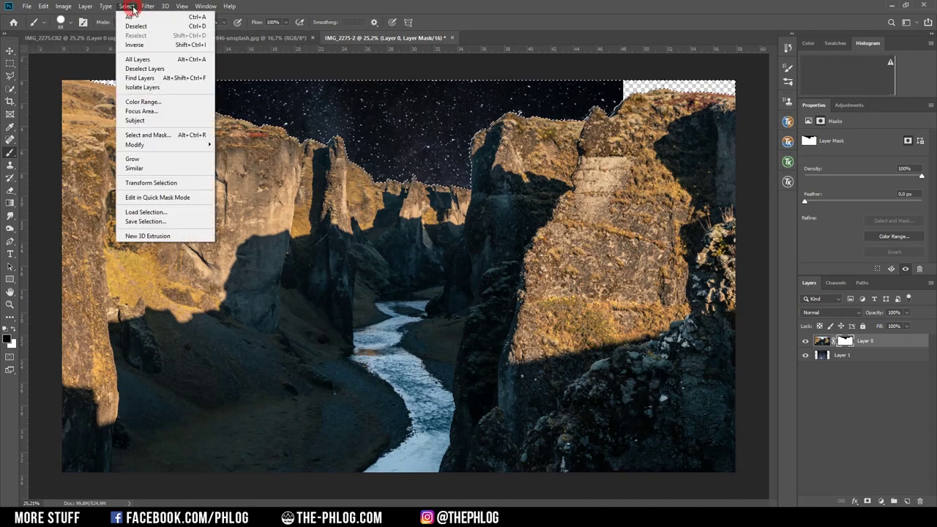
mouse_move(177, 144)
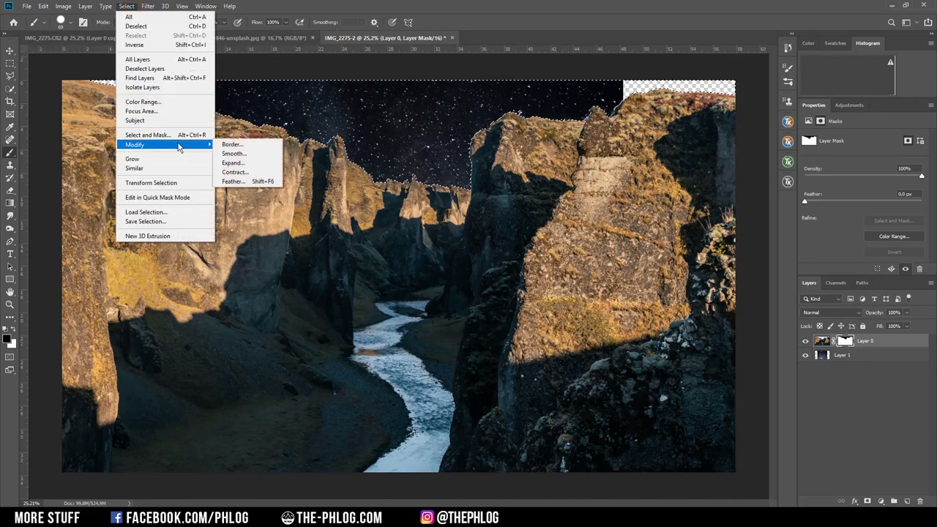
click(261, 164)
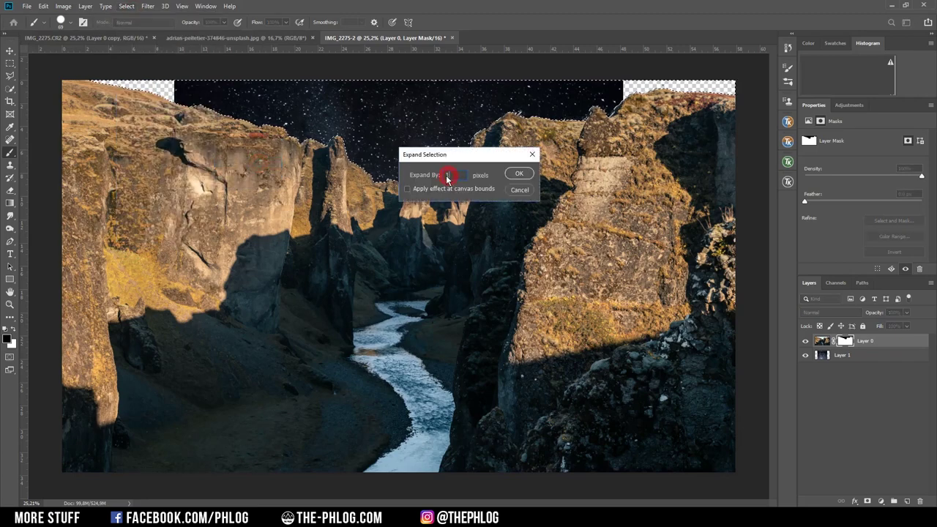
click(518, 173)
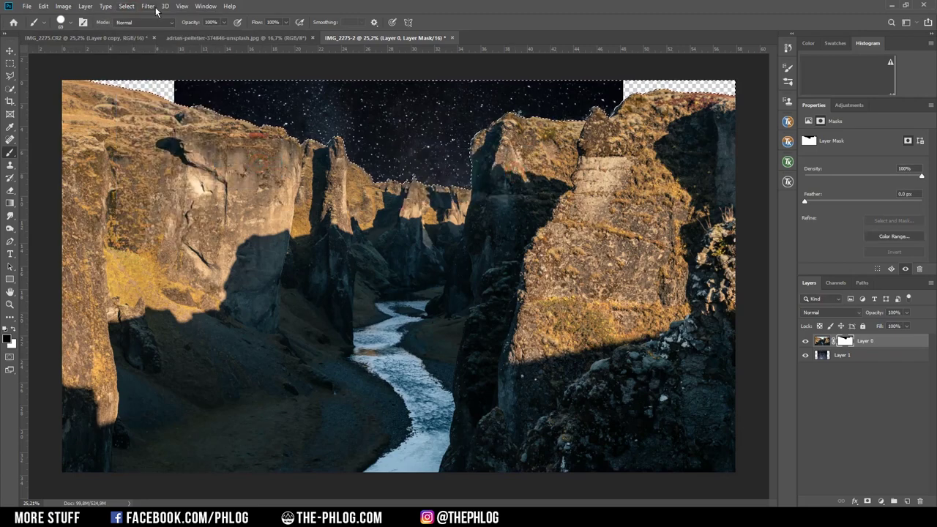
click(126, 6)
mouse_move(172, 145)
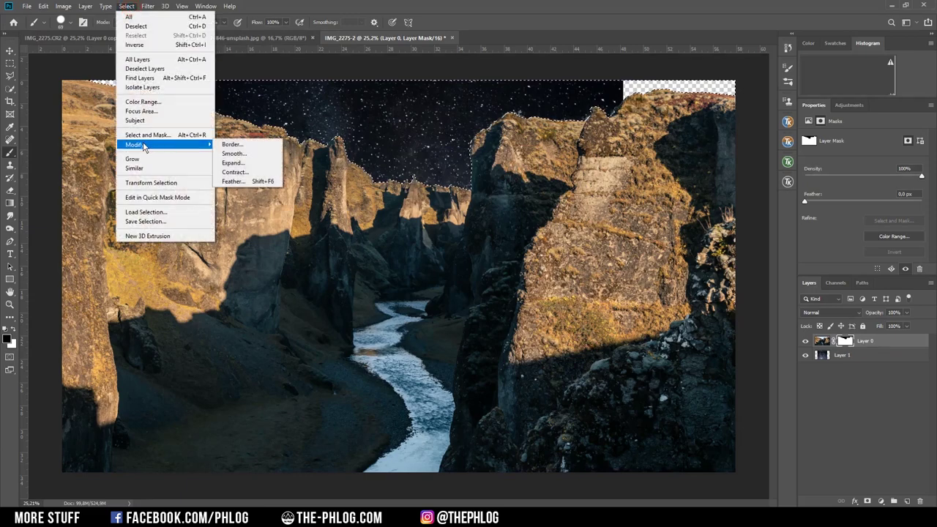
click(234, 153)
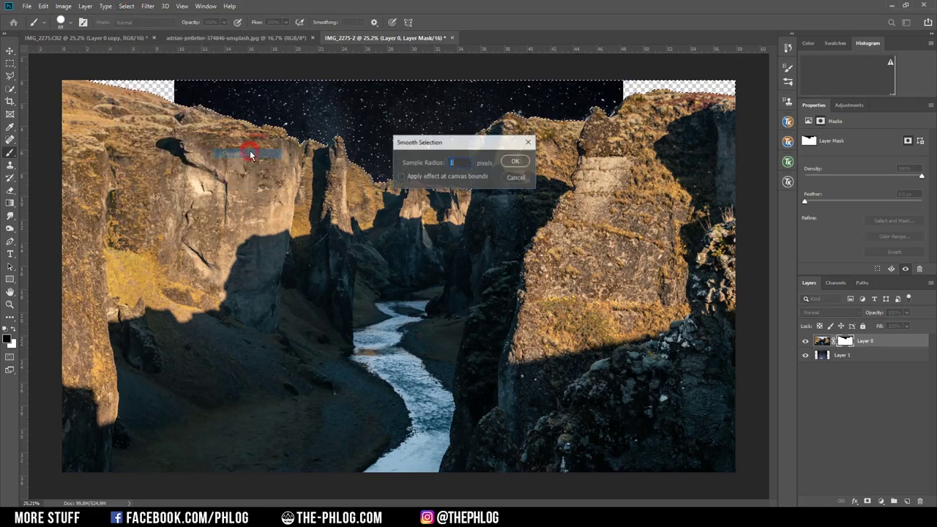
click(517, 163)
Fill the selected sky area of the canyon layer's mask with black at 100% opacity, and deselect
click(842, 342)
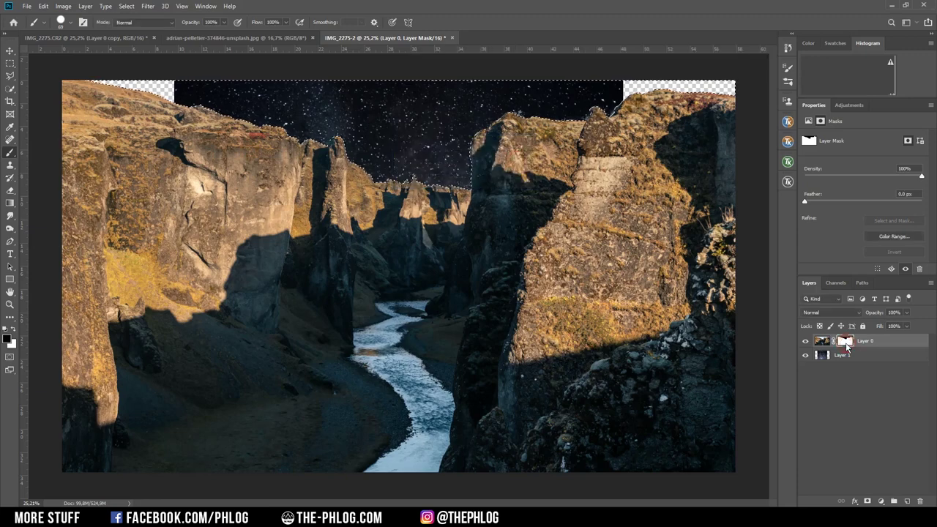
key(shift+F5)
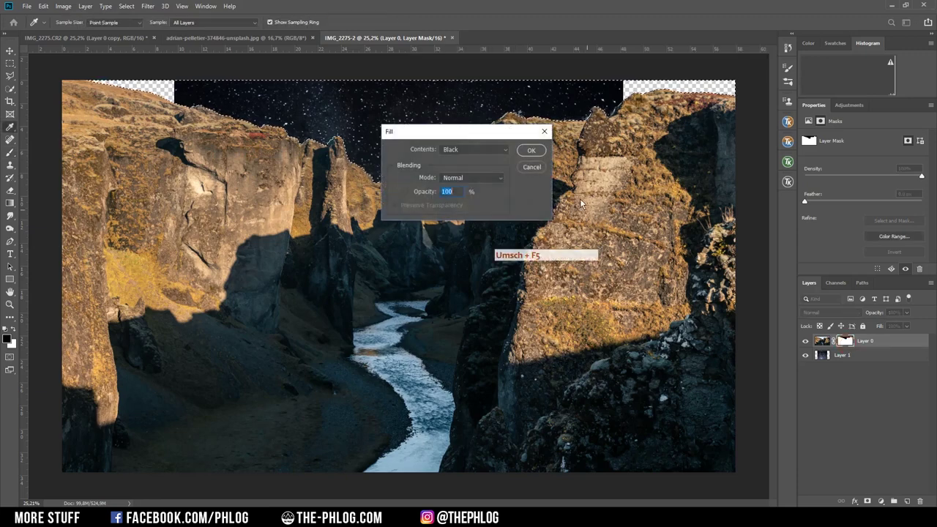
click(530, 150)
key(ctrl+d)
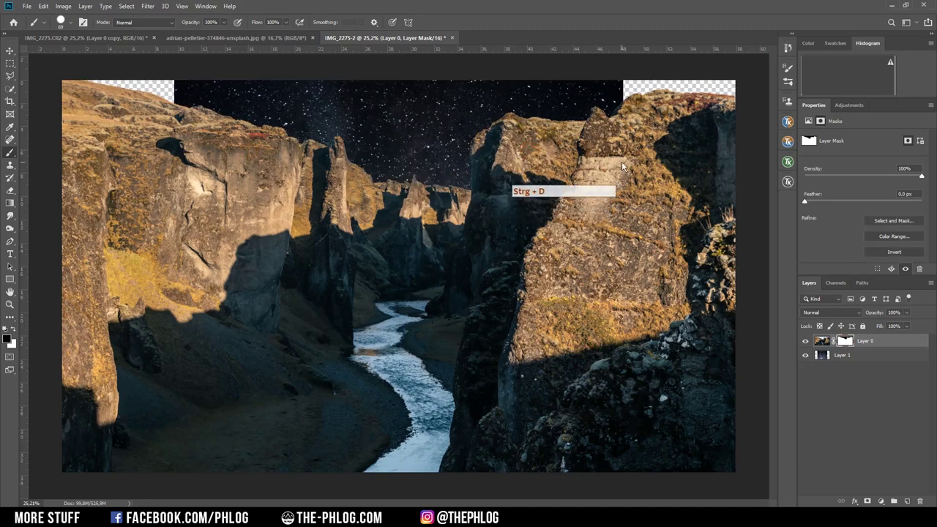
scroll(674, 142, up, 2)
scroll(638, 74, down, 2)
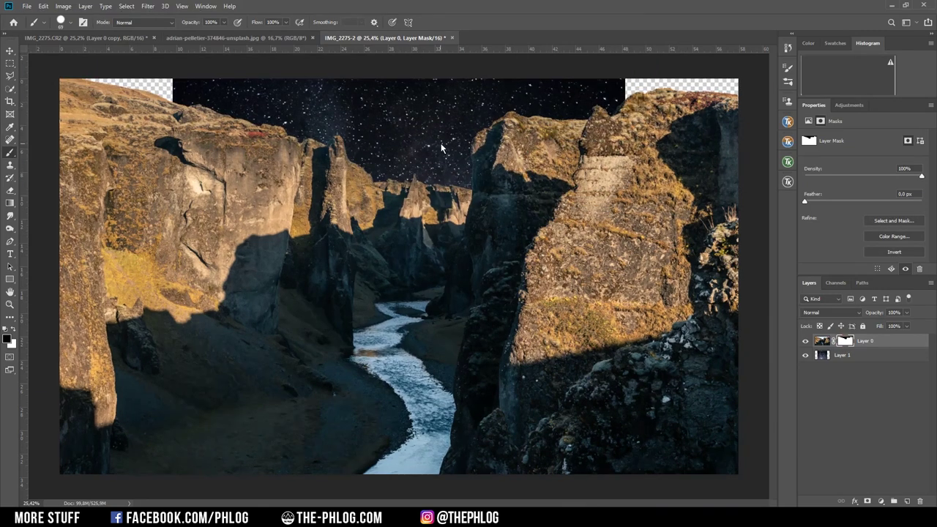
Move the Milky Way layer upward until its bright core sits in the gap above the canyon
click(840, 358)
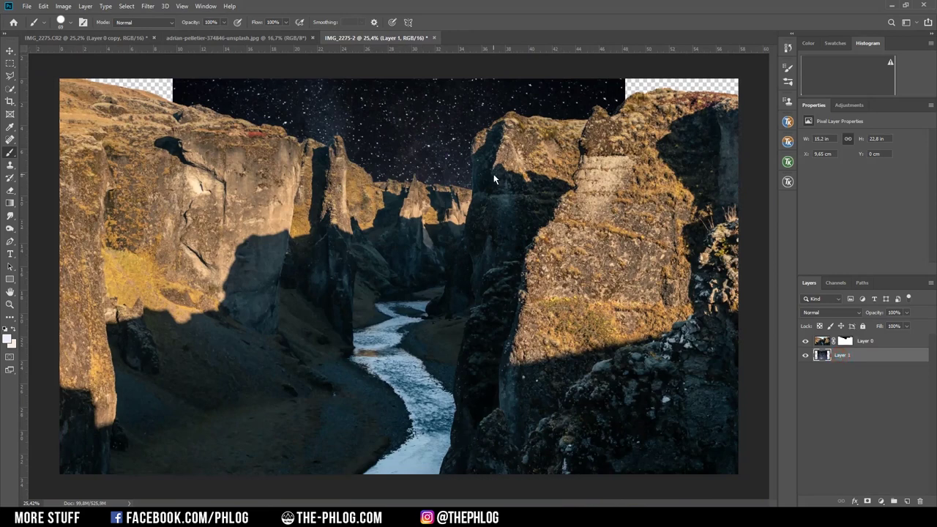
key(v)
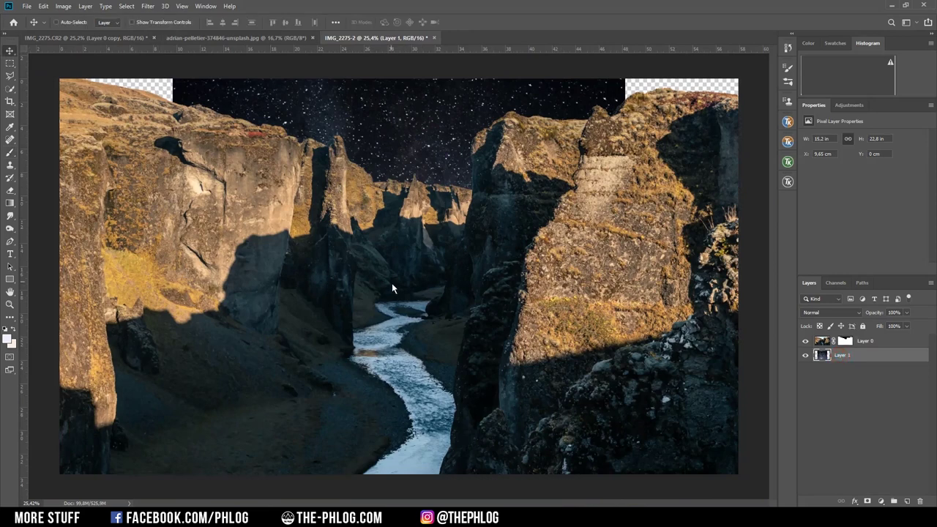
drag(439, 308, 436, 228)
drag(429, 267, 425, 126)
drag(427, 234, 453, 113)
drag(425, 163, 405, 151)
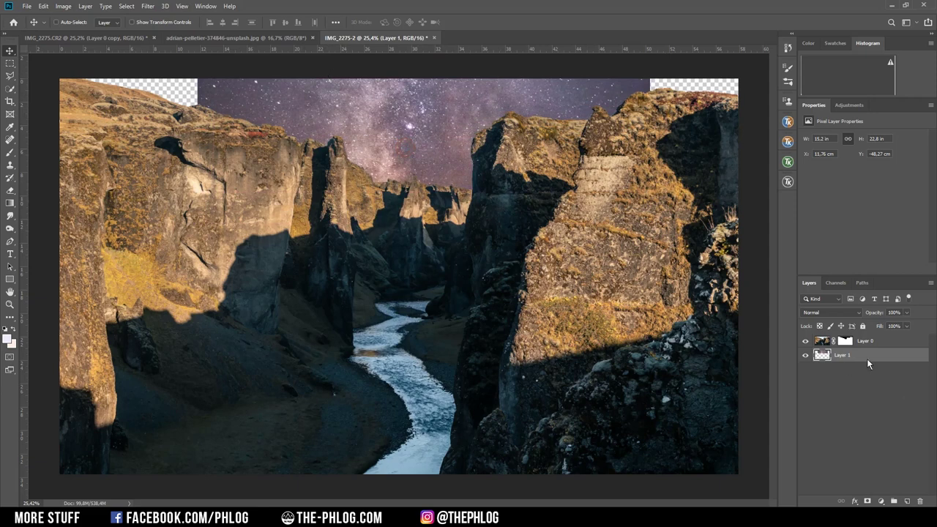
Grade the Milky Way layer in Camera Raw with Exposure -0.65, Contrast +29, Whites +55, Clarity +12 and Vibrance -12
click(149, 7)
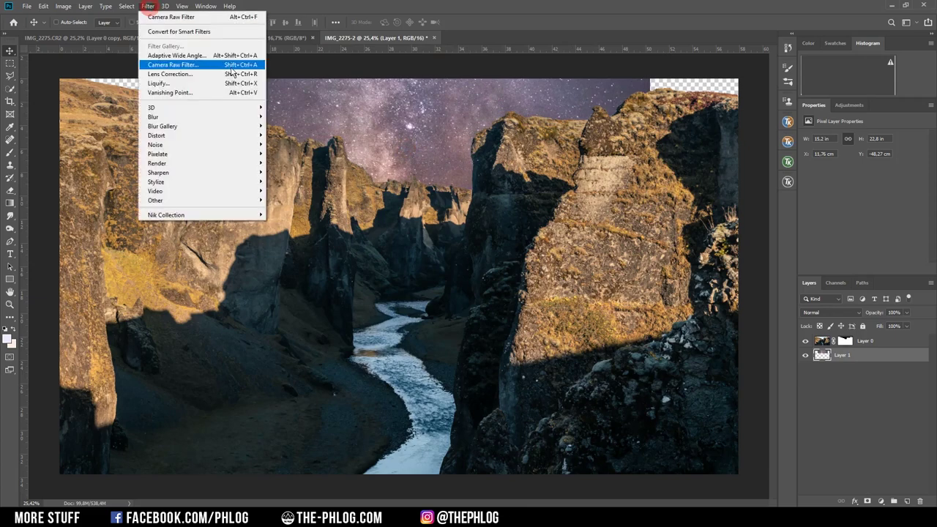
click(195, 66)
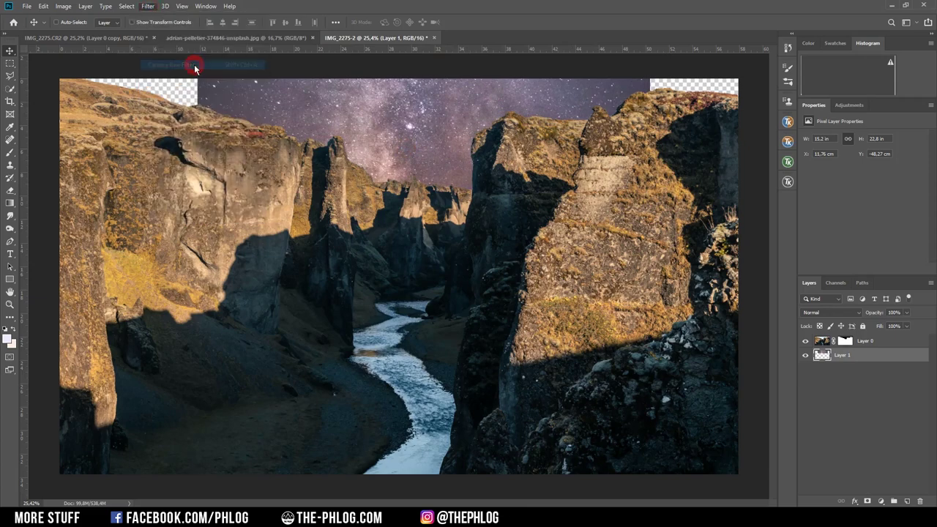
drag(712, 11, 561, 37)
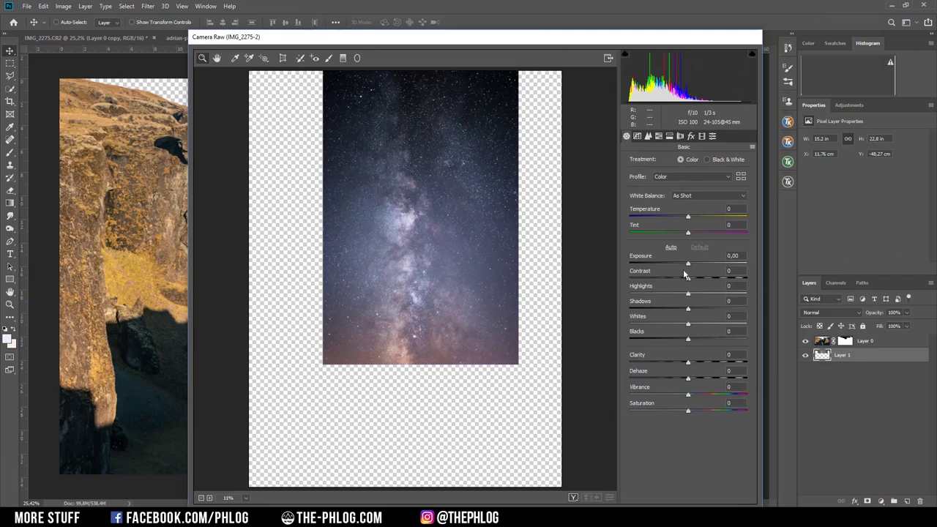
drag(688, 265, 706, 282)
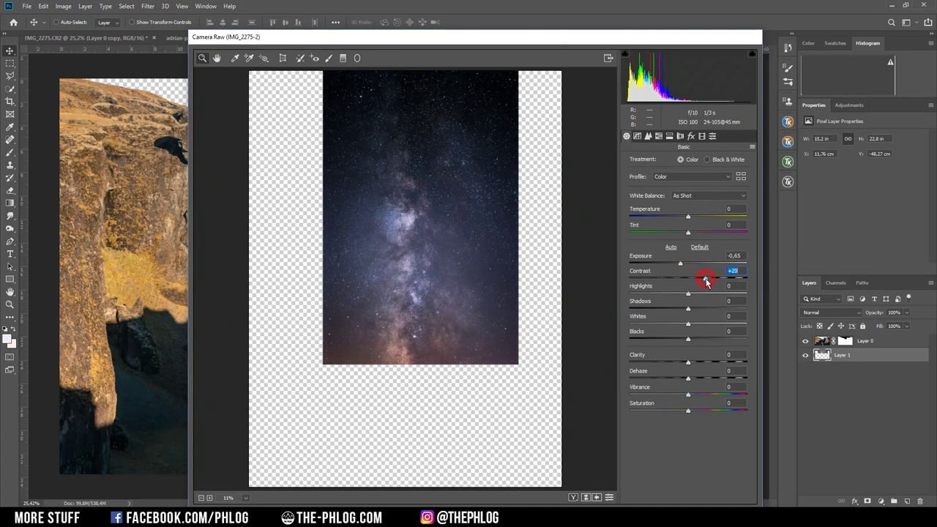
drag(689, 325, 720, 324)
drag(687, 364, 695, 364)
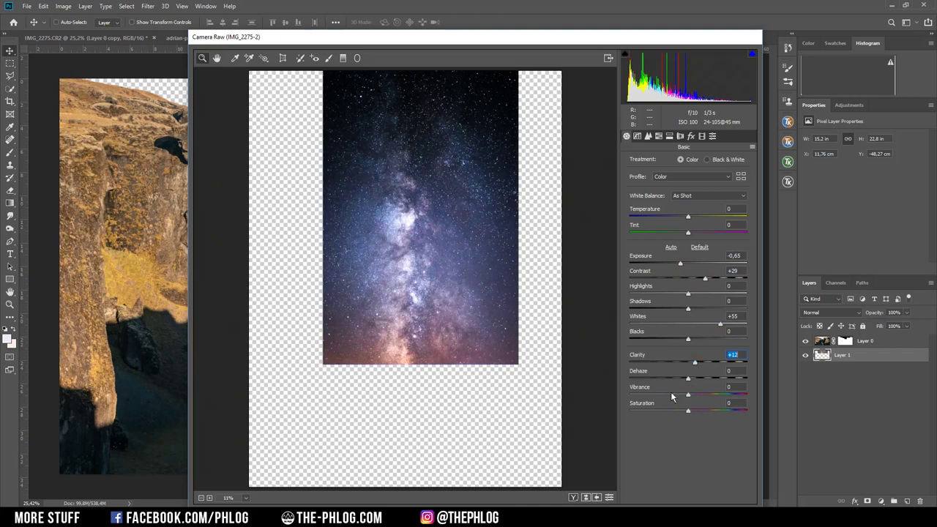
drag(688, 397, 682, 399)
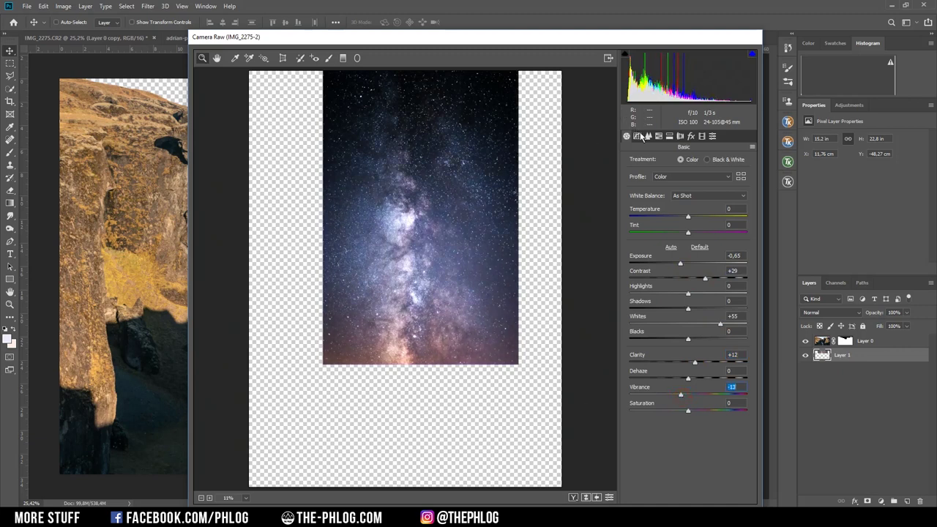
Set the Milky Way layer's luminance noise reduction to 25 and apply the Camera Raw filter
click(648, 139)
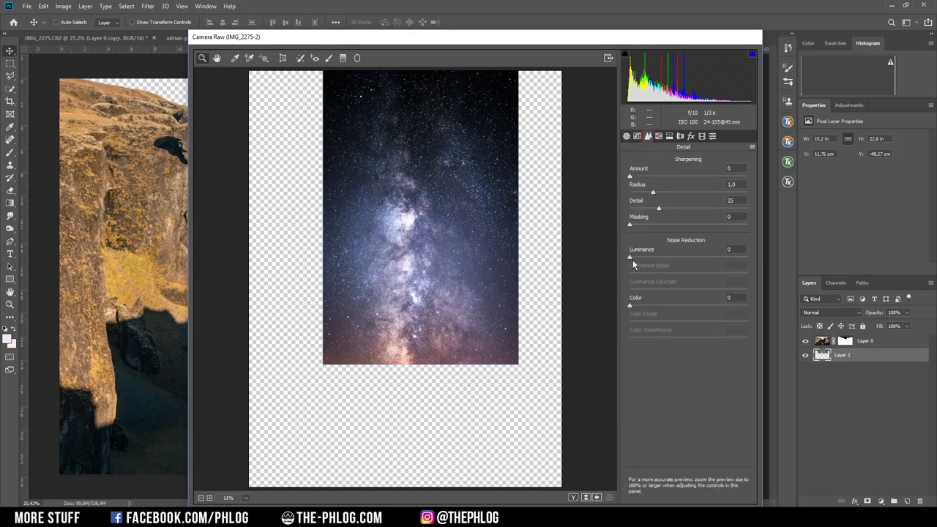
drag(631, 262, 658, 259)
drag(538, 40, 529, 20)
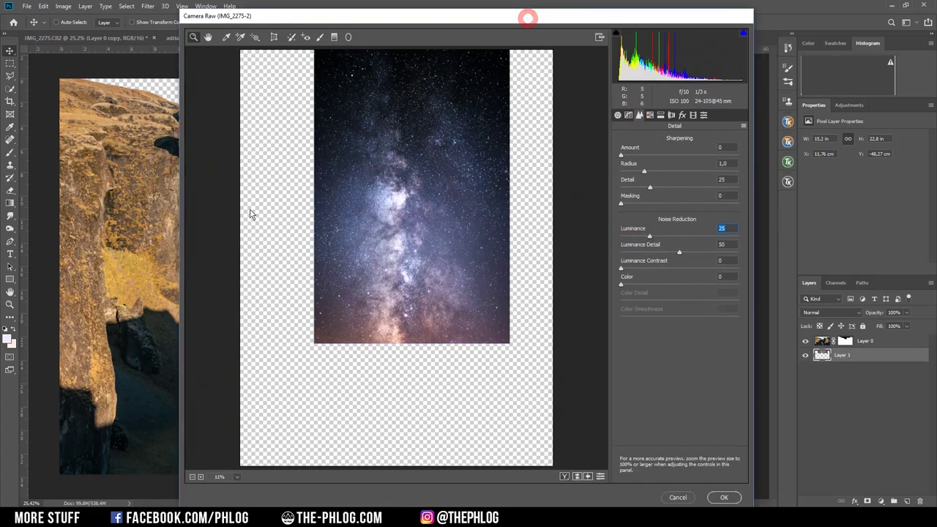
click(721, 500)
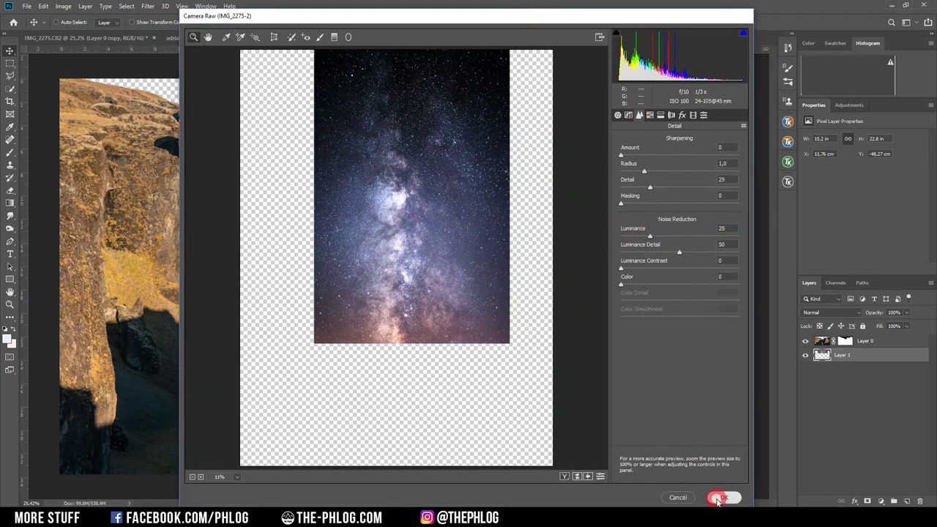
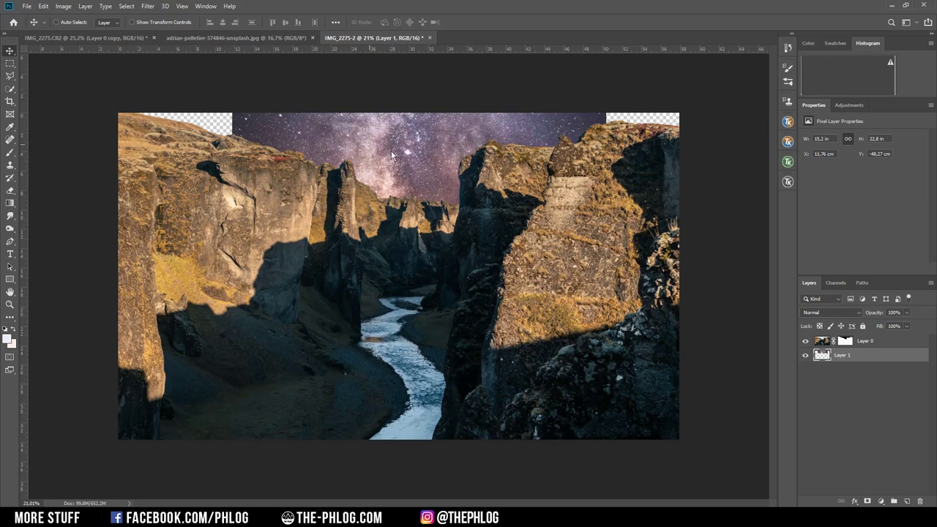
Clone neighbouring stars over the transparent sky gaps in both upper corners of the Milky Way layer with the Clone Stamp
click(11, 165)
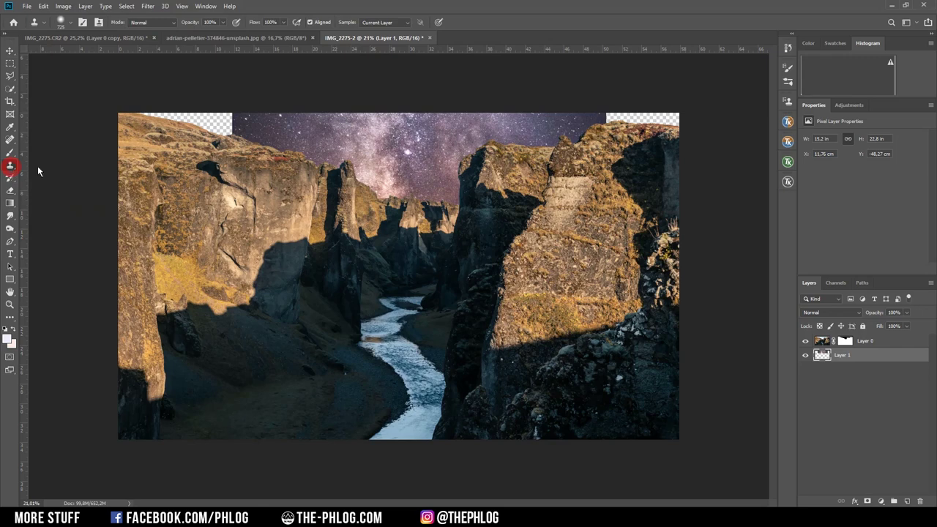
alt+click(245, 136)
alt+click(265, 144)
drag(223, 121, 143, 110)
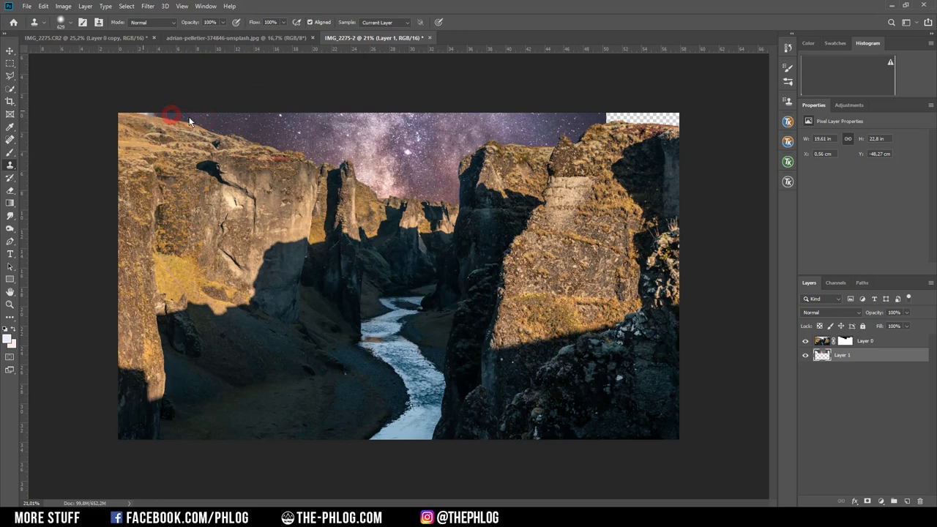
click(162, 117)
alt+click(589, 116)
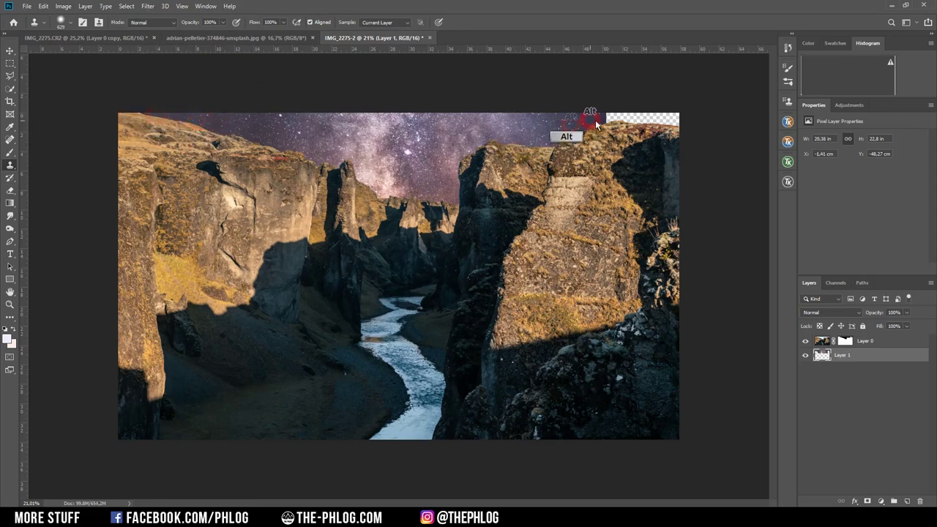
drag(634, 112, 664, 118)
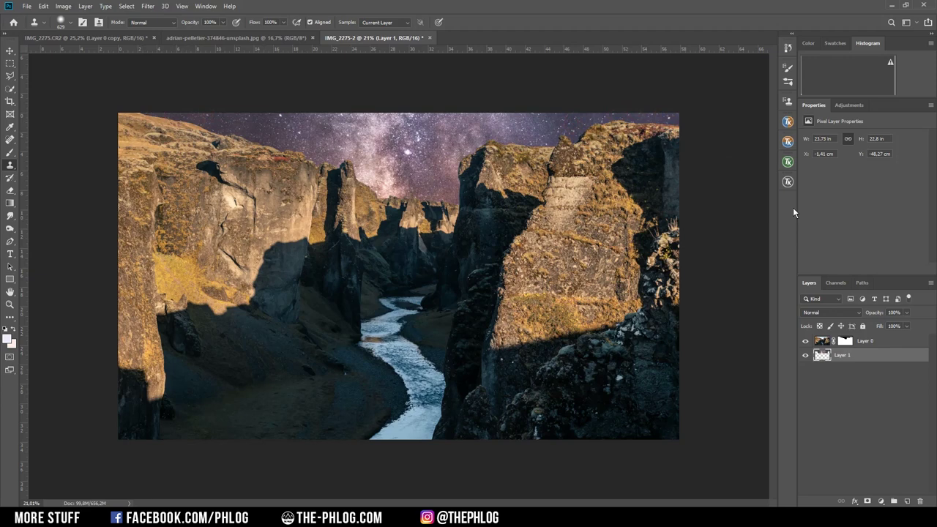
click(403, 130)
Darken and cool the canyon layer with Camera Raw: Temperature -38, Tint +9, Exposure -2.15 and reduced Vibrance
click(877, 341)
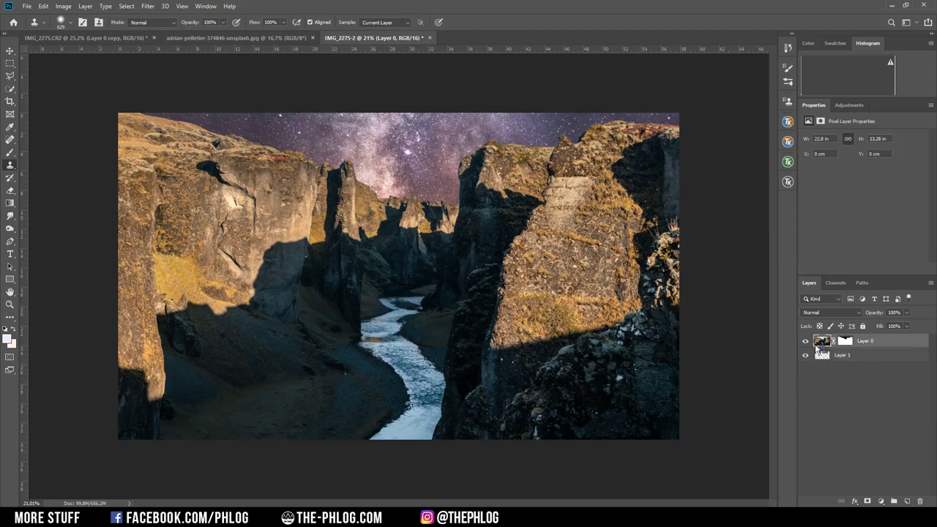
click(147, 6)
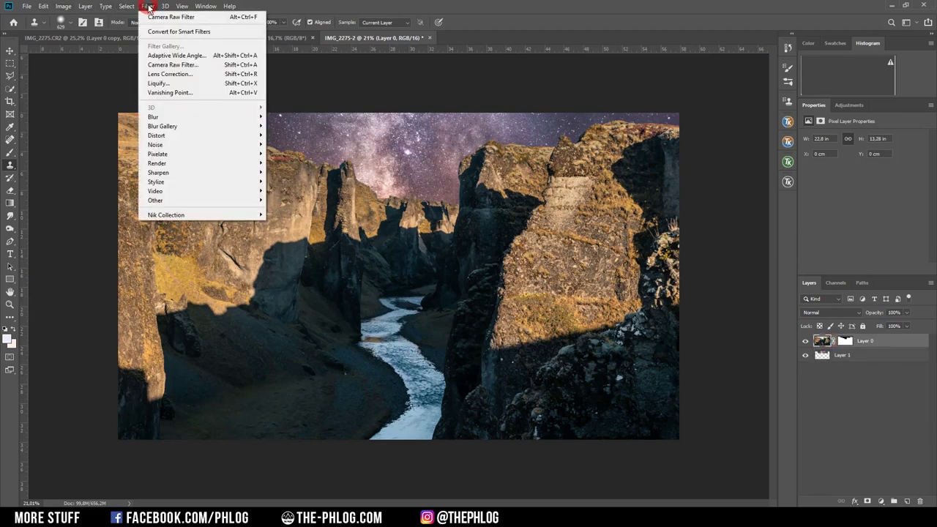
click(198, 66)
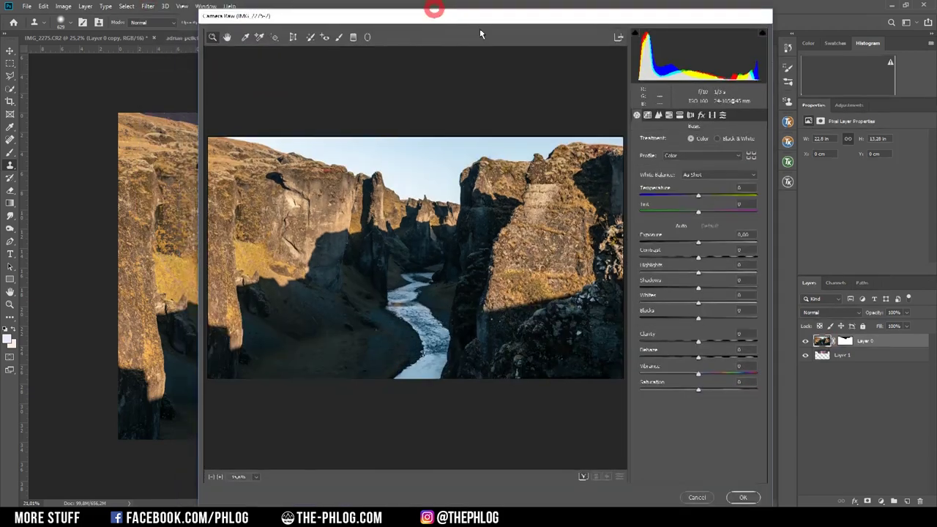
drag(435, 10, 464, 37)
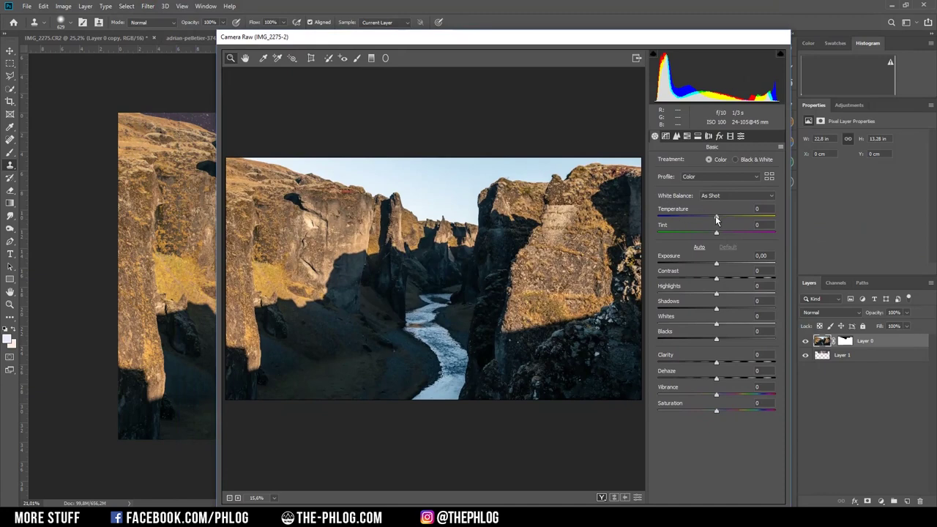
drag(717, 219, 689, 268)
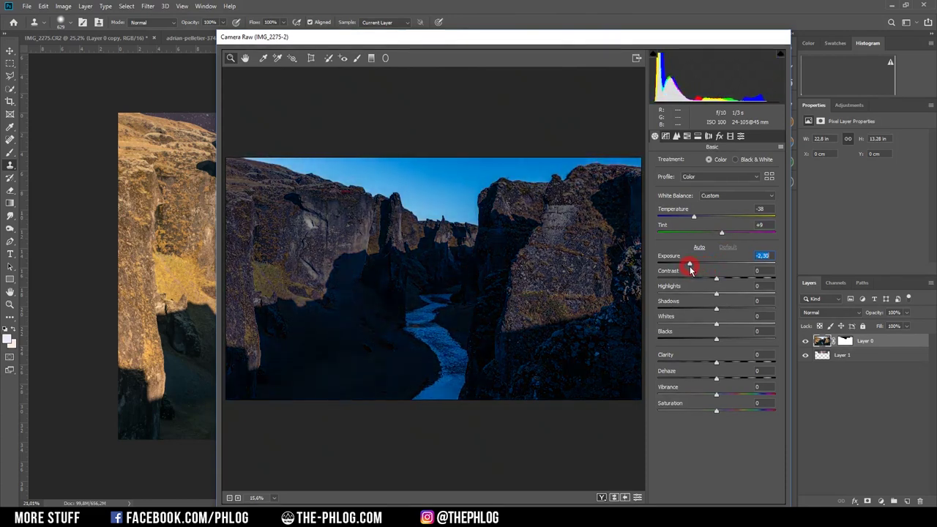
drag(689, 269, 692, 268)
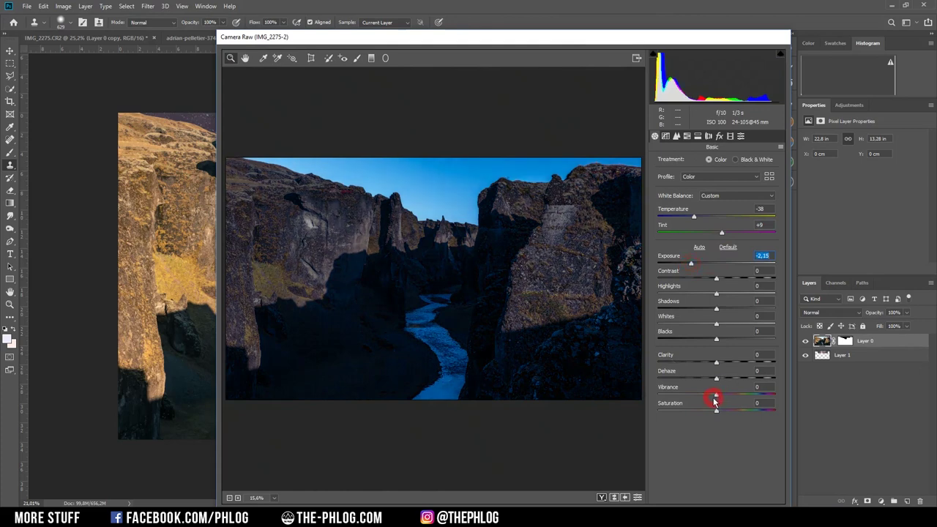
drag(716, 395, 697, 396)
drag(603, 36, 593, 7)
click(764, 495)
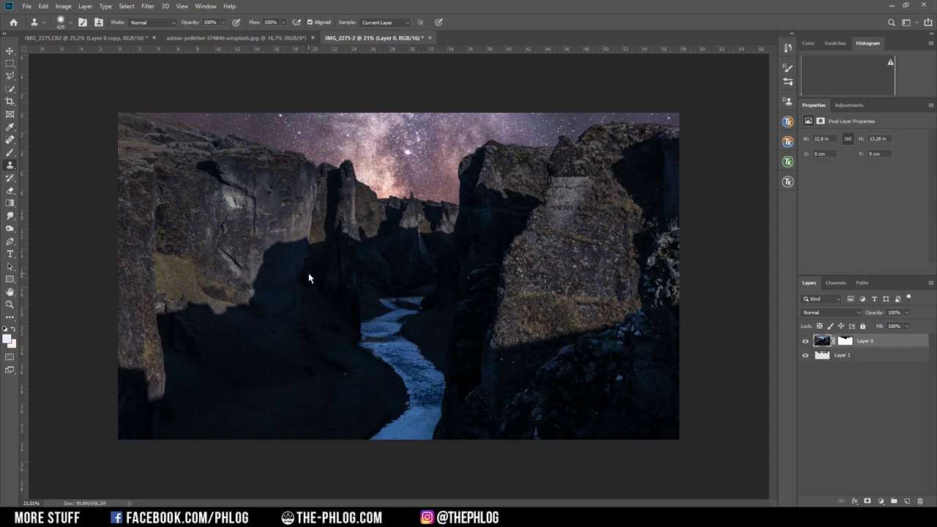
key(ctrl+0)
key(b)
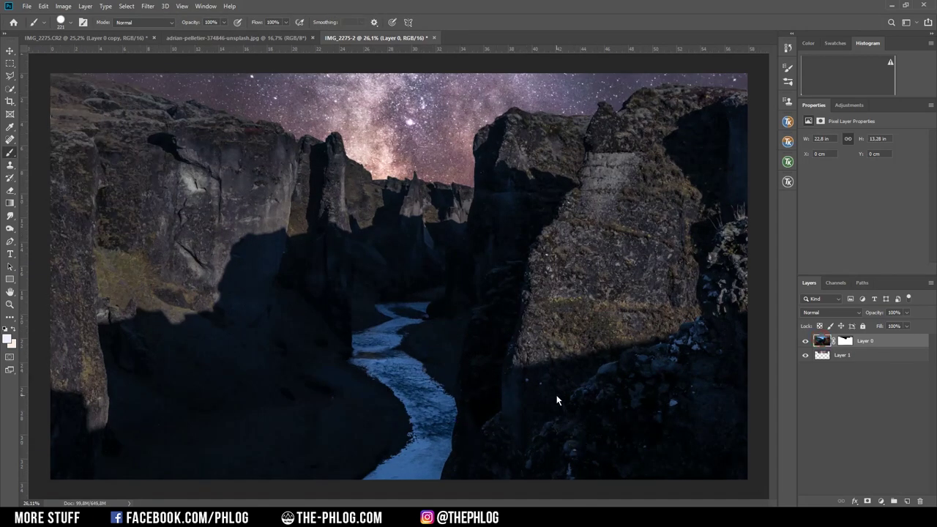
Remove the bright specks from the shadowed lower part of the large cliff with the content-aware Spot Healing Brush
scroll(564, 413, up, 5)
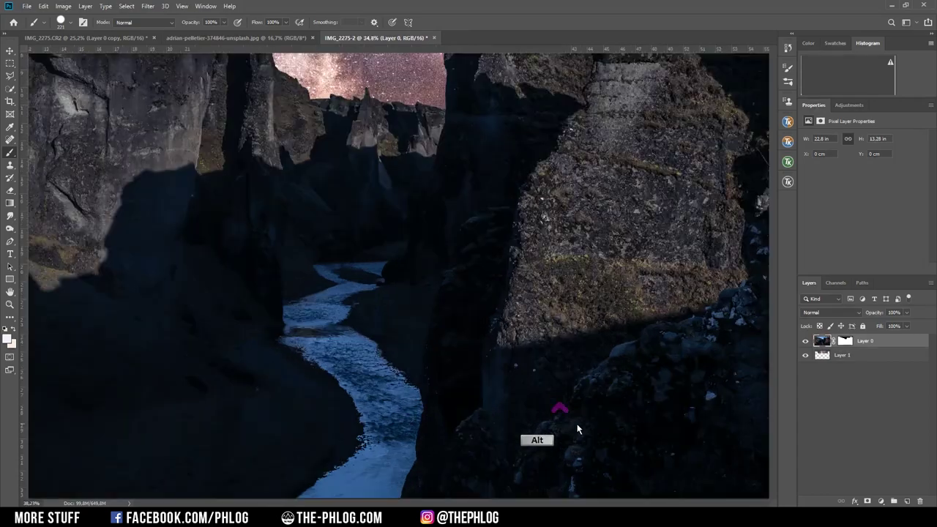
scroll(476, 330, down, 4)
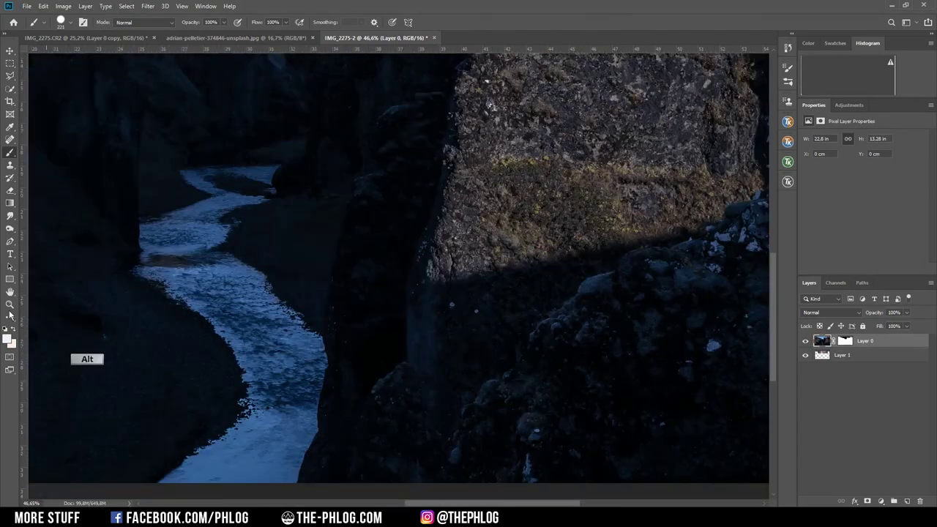
scroll(473, 329, up, 2)
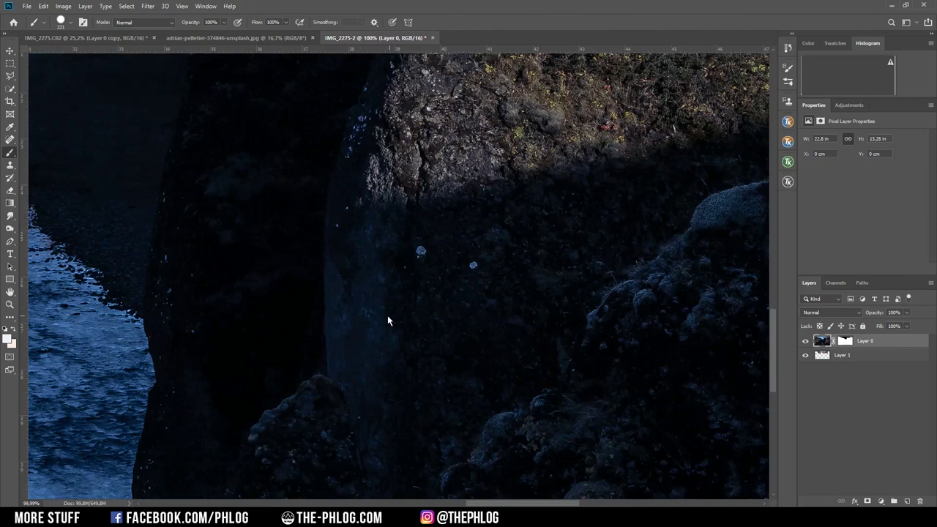
scroll(438, 294, up, 2)
click(9, 139)
alt+click(411, 265)
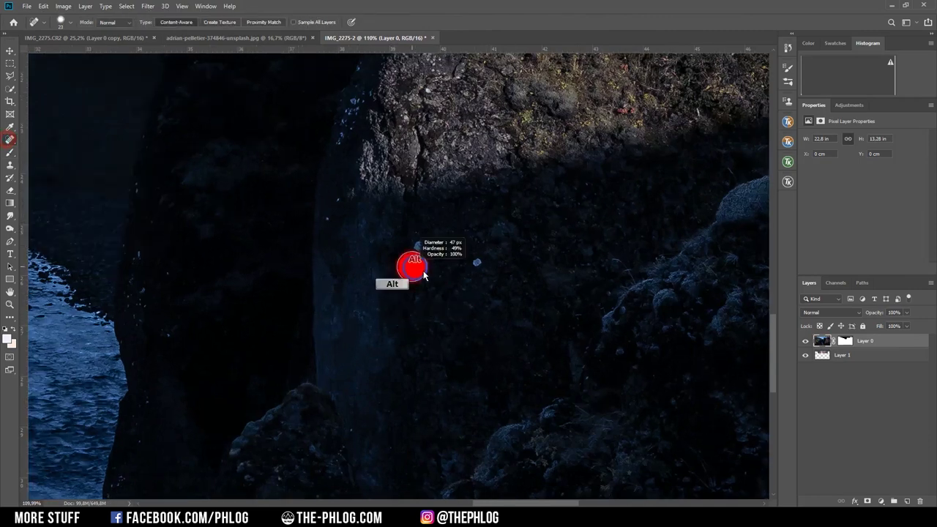
click(416, 247)
click(477, 262)
scroll(557, 353, down, 6)
click(483, 395)
scroll(223, 220, up, 3)
scroll(761, 456, down, 4)
scroll(175, 414, up, 5)
scroll(287, 331, down, 5)
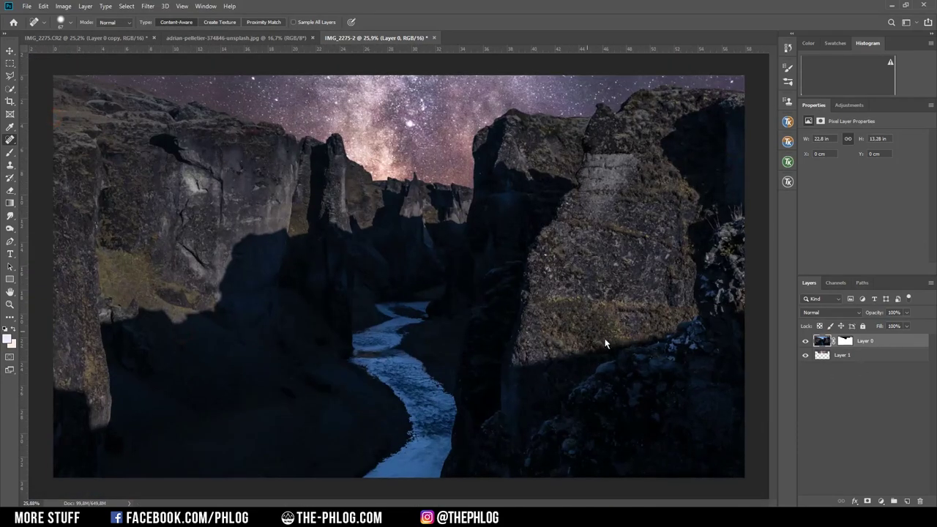
Add a new empty layer above the canyon layer and set its blend mode to Hard Light
click(908, 500)
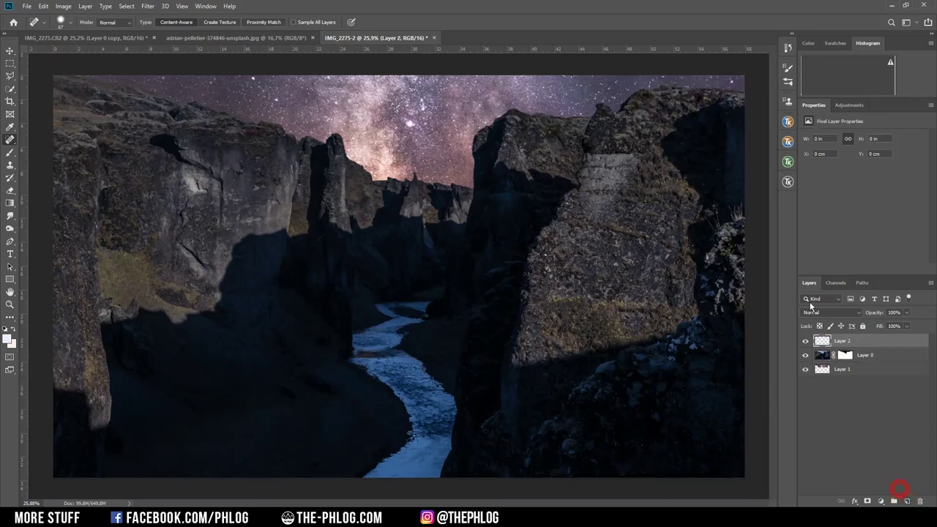
click(825, 312)
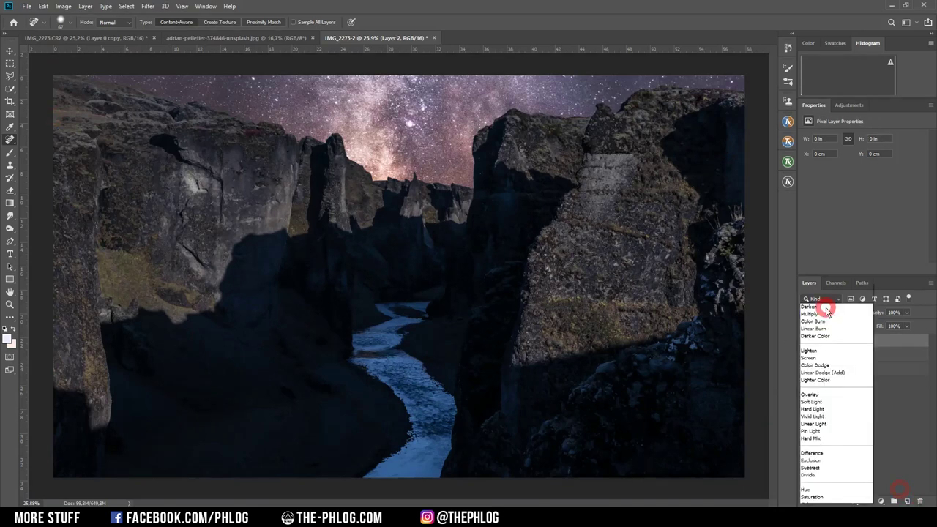
click(822, 397)
Set the soft brush to 11% opacity and choose a very pale warm foreground color
key(b)
scroll(390, 137, up, 4)
alt+right_click(390, 139)
mouse_move(392, 140)
mouse_down()
mouse_move(414, 25)
mouse_move(384, 21)
mouse_up()
click(225, 24)
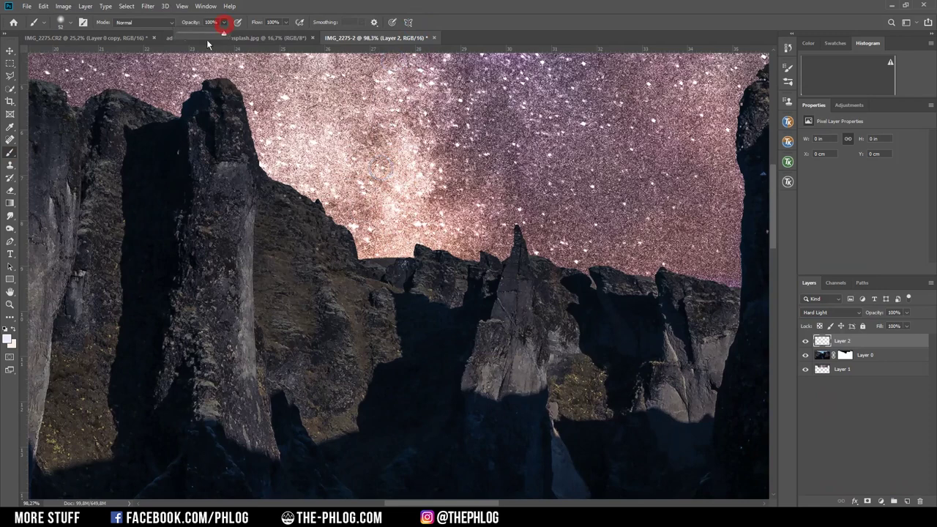
drag(189, 33, 183, 35)
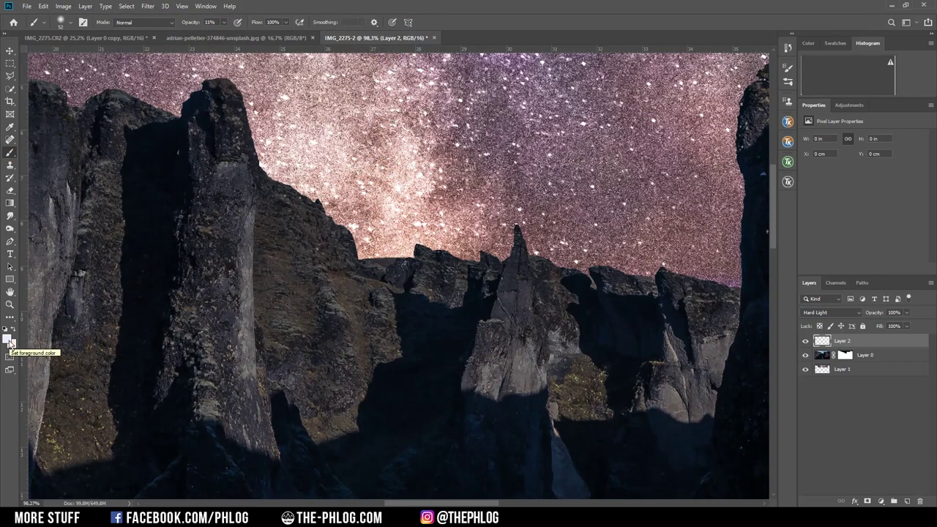
click(8, 336)
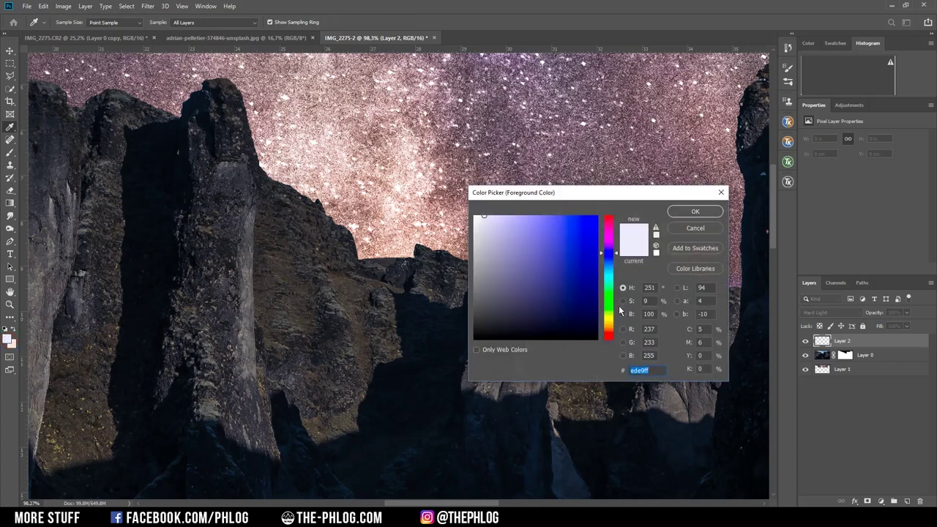
drag(609, 322, 612, 333)
key(Return)
key(b)
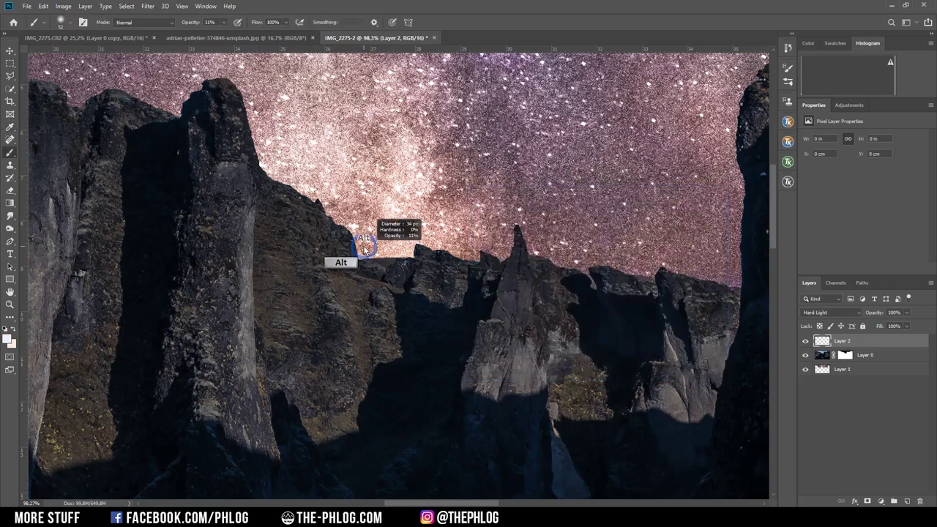
Build up a soft glow where the Milky Way meets the ridge, dabbing one spot with brush sizes growing from about 12 to 900 px
alt+right_click(370, 252)
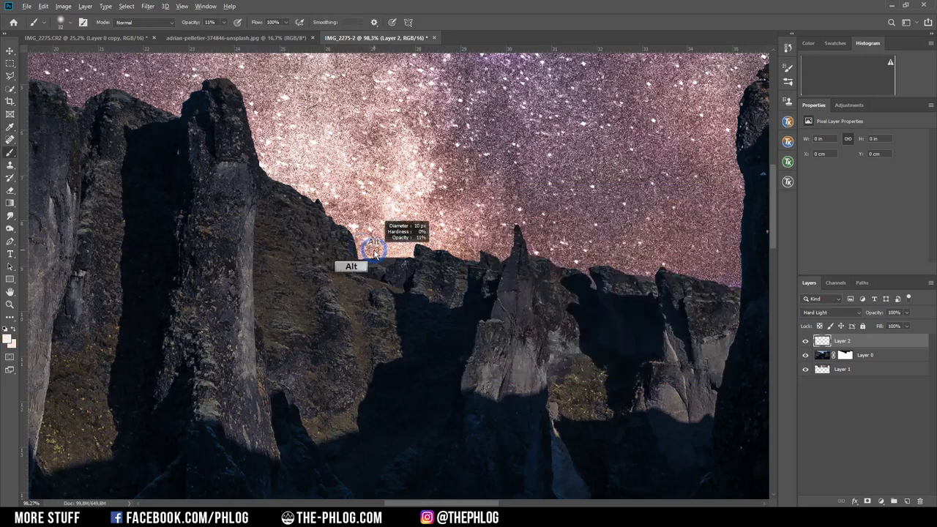
drag(376, 252, 373, 254)
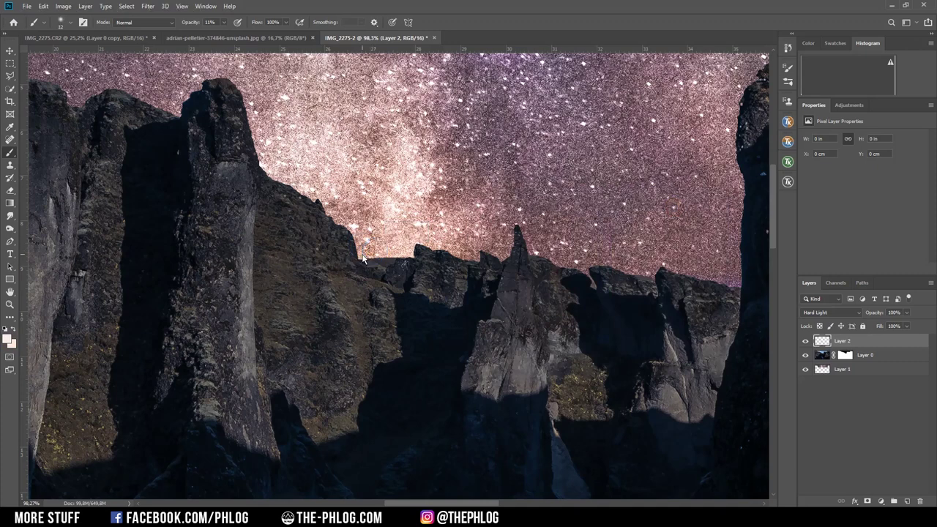
click(363, 259)
click(362, 258)
click(362, 259)
click(362, 258)
click(362, 258)
click(363, 259)
click(362, 259)
click(362, 259)
click(362, 259)
click(362, 258)
key(bracketright)
key(bracketright)
key(bracketright)
key(bracketright)
key(bracketright)
click(362, 258)
click(362, 258)
key(bracketright)
key(bracketright)
key(bracketright)
key(bracketright)
key(bracketright)
click(362, 258)
click(362, 259)
click(362, 259)
key(bracketright)
key(bracketright)
key(bracketright)
key(bracketright)
key(bracketright)
key(bracketright)
key(bracketright)
click(362, 259)
click(362, 258)
click(362, 258)
Compare the whole image with and without the painted glow layer
scroll(362, 258, down, 6)
click(805, 342)
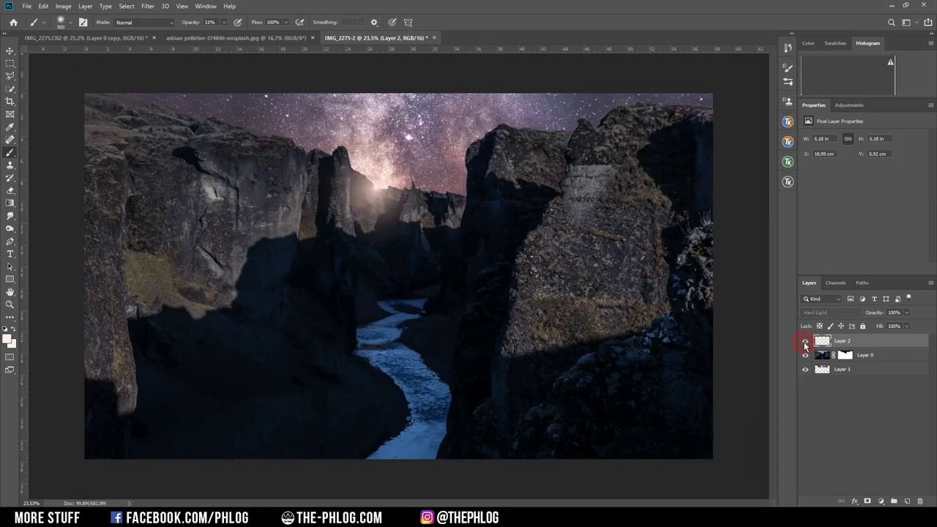
click(805, 342)
click(805, 342)
key(v)
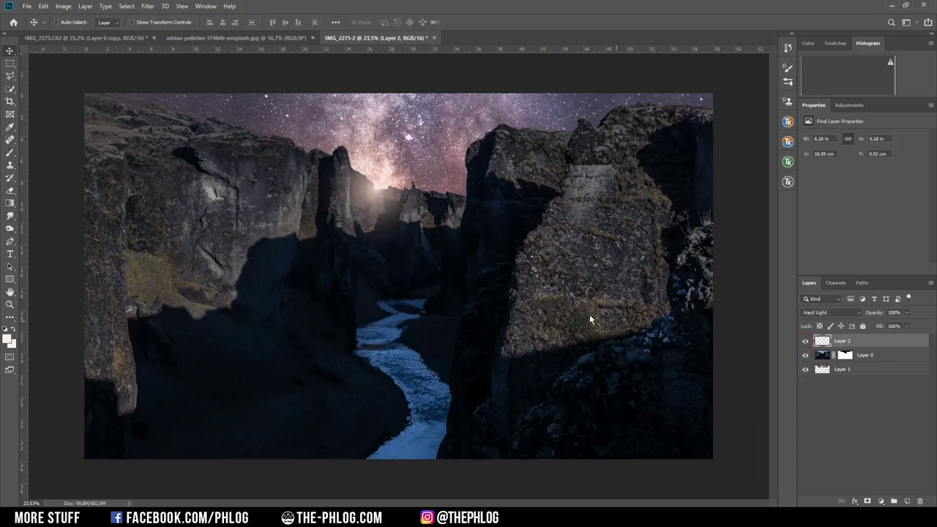
Add a Brightness/Contrast adjustment directly above the canyon layer and set Brightness to -74
click(666, 294)
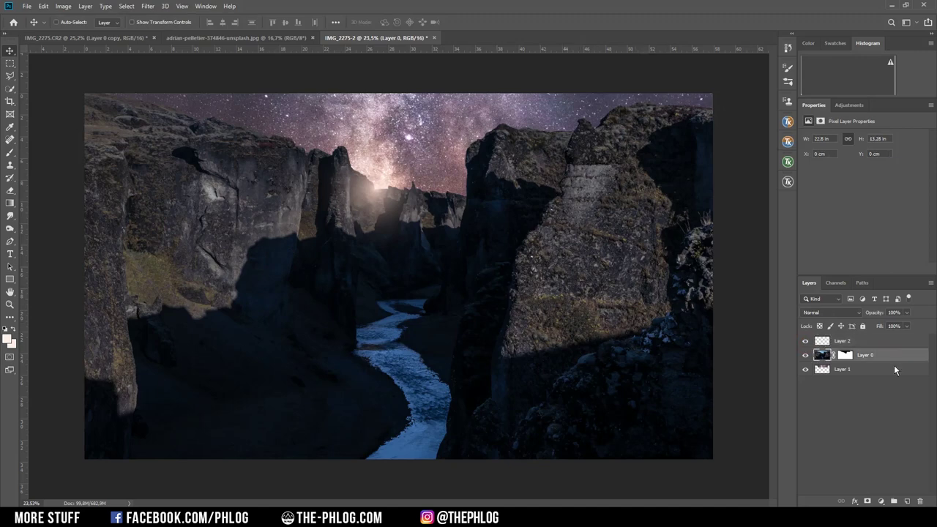
click(881, 501)
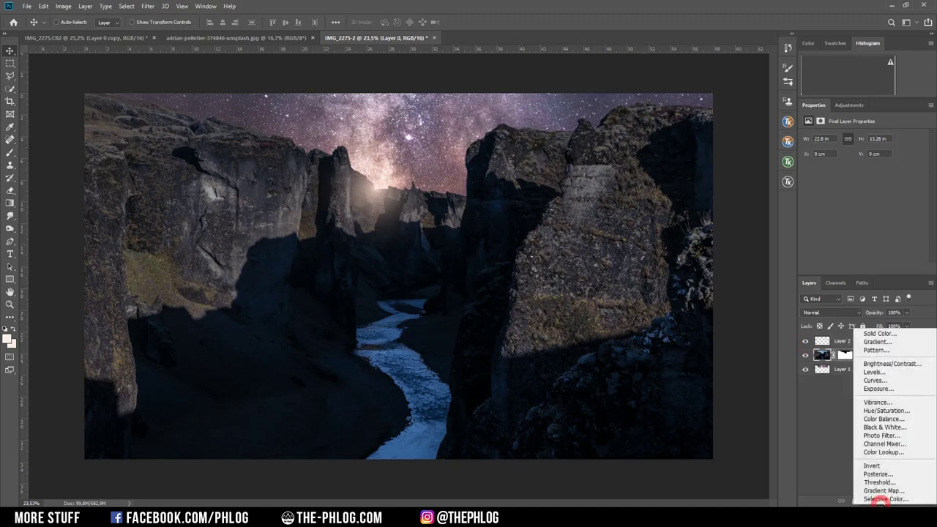
click(906, 362)
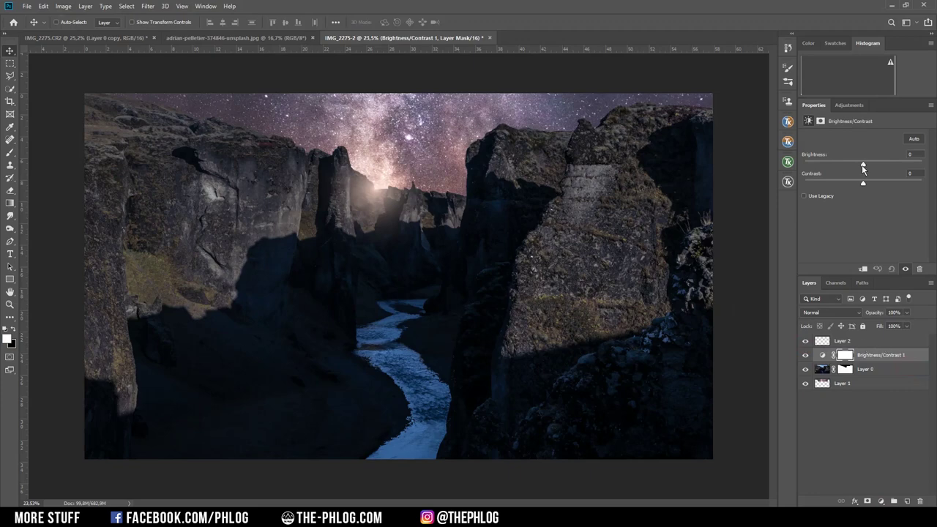
drag(863, 167, 864, 185)
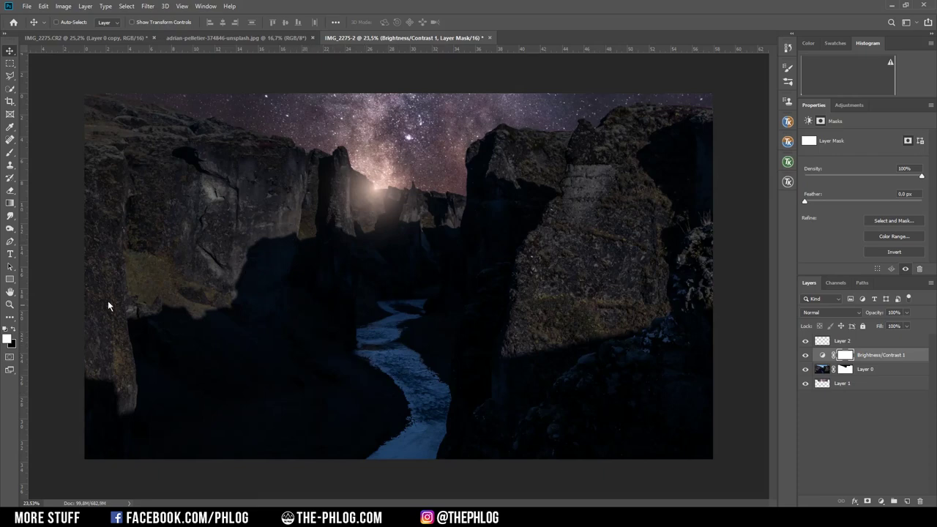
Paint black at 100% opacity on the adjustment's mask with a 2116 px soft brush around the glow, valley floor and river
click(844, 357)
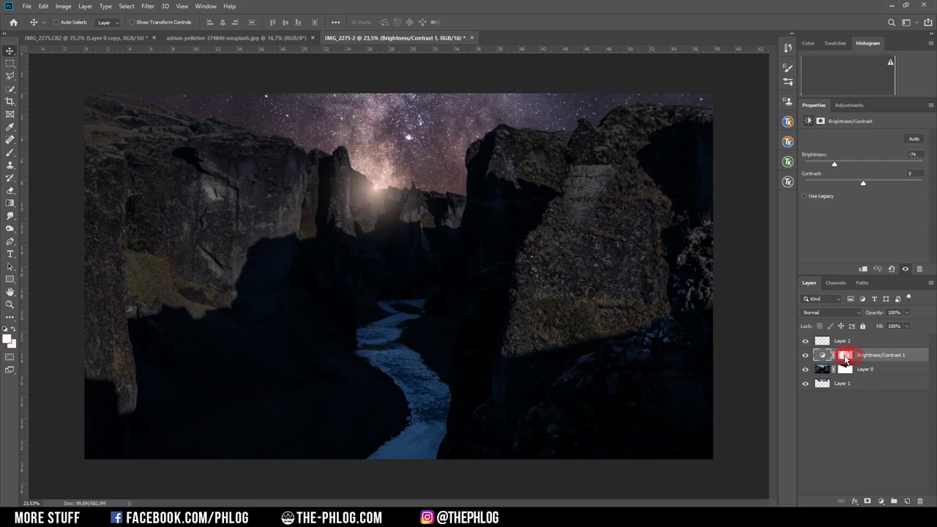
click(845, 357)
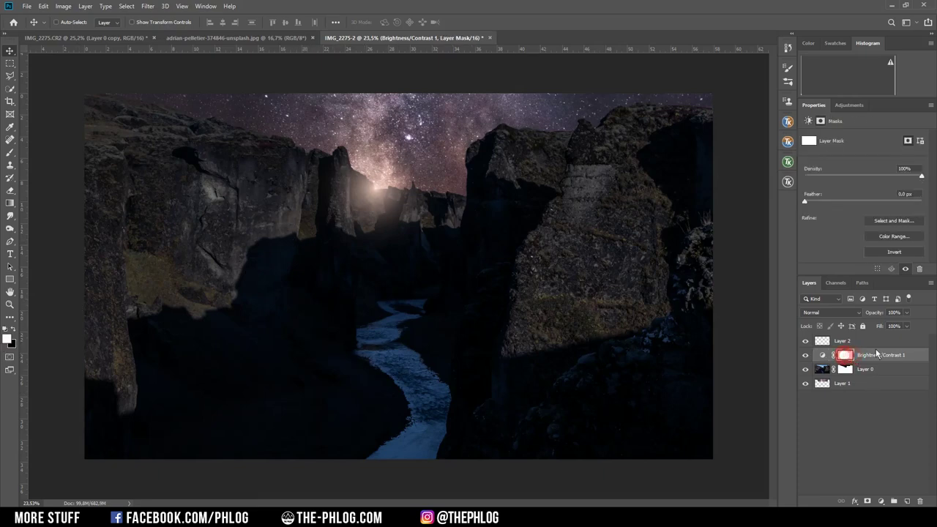
click(10, 151)
key(x)
mouse_move(400, 244)
mouse_down()
mouse_move(445, 234)
mouse_move(416, 245)
mouse_up()
key(0)
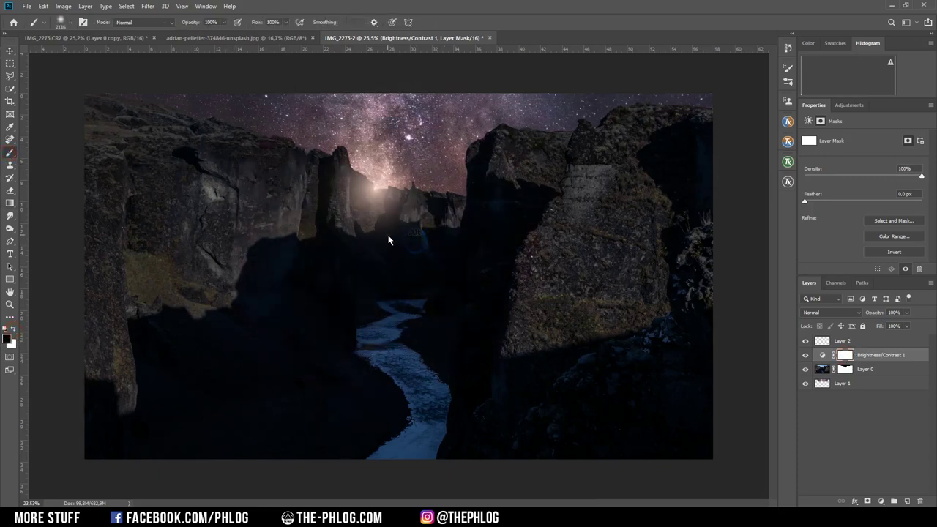
click(387, 210)
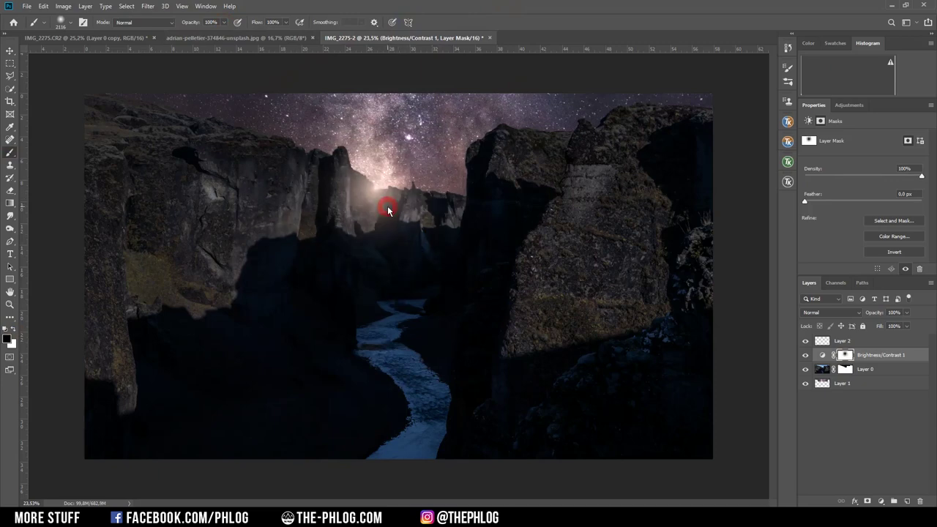
click(375, 271)
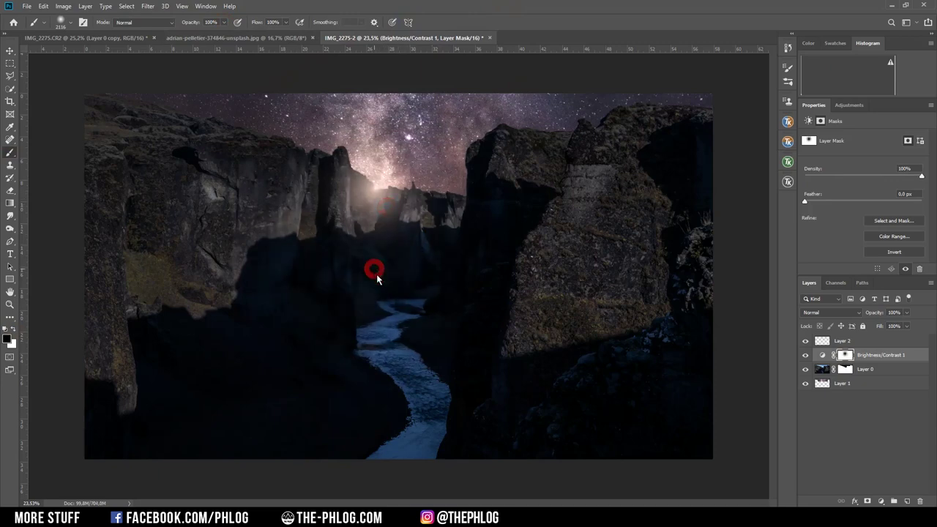
click(370, 353)
click(328, 408)
click(261, 445)
click(178, 487)
key(ctrl+z)
Mask the darkening off the upper part of the large cliff beside the river with a soft brush of about 1113 px
alt+right_click(585, 220)
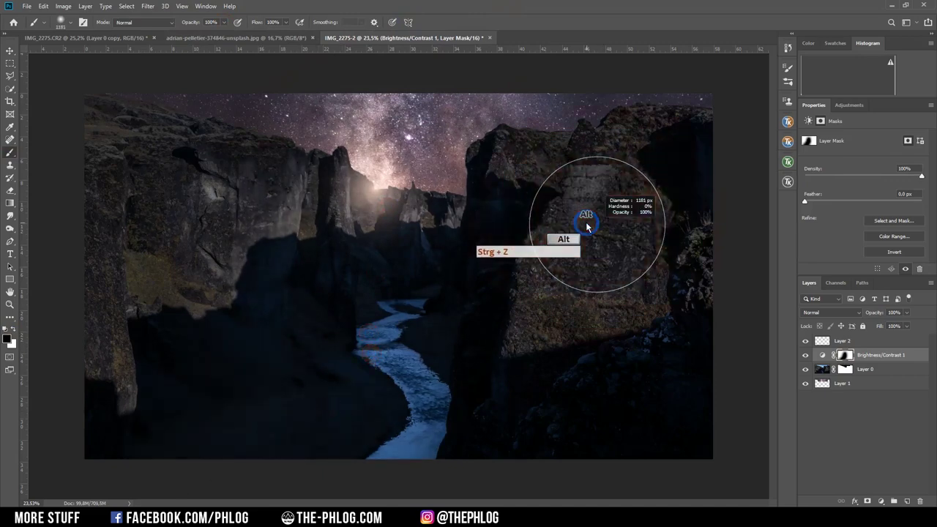
alt+right_click(528, 162)
click(639, 164)
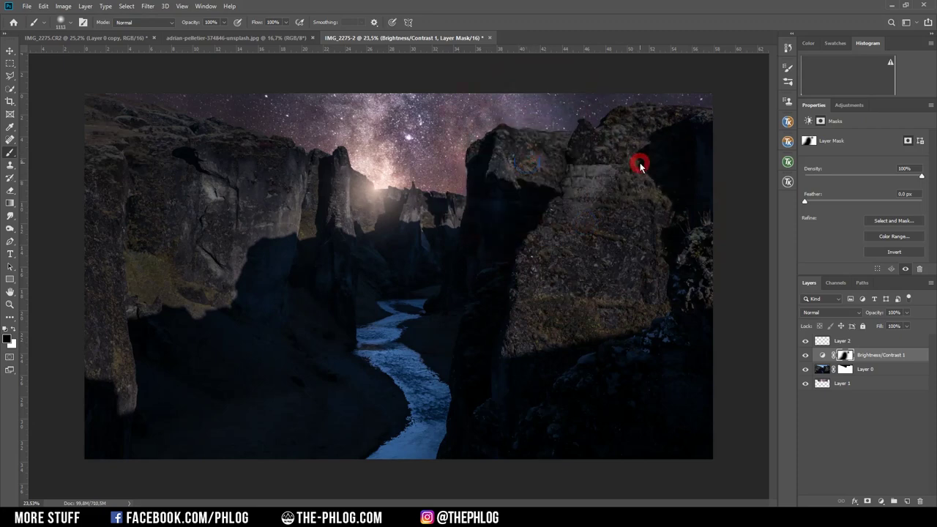
Add a second Brightness/Contrast adjustment directly above the Milky Way layer and raise its brightness
click(842, 384)
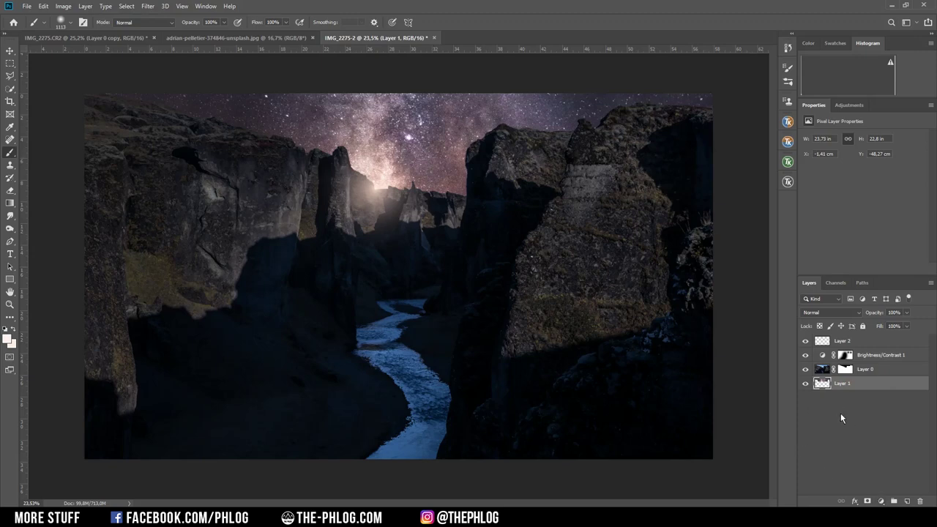
click(881, 501)
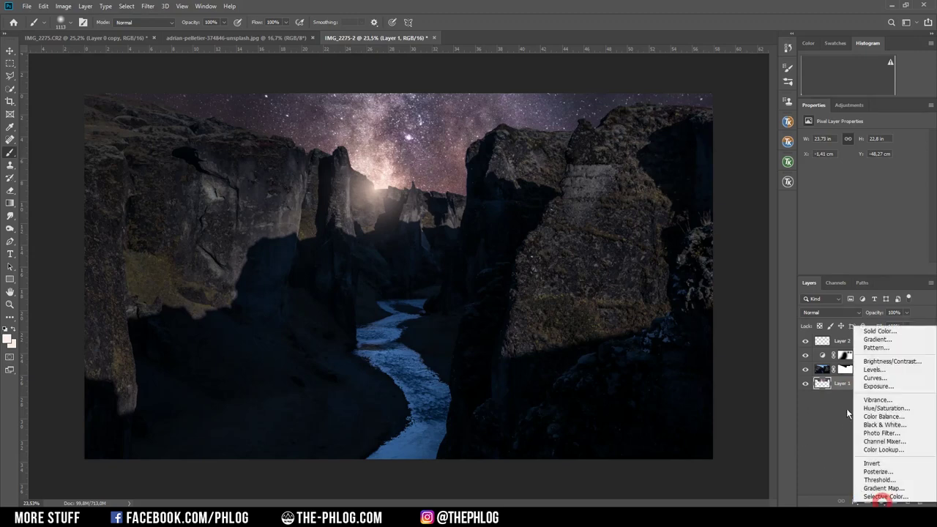
click(908, 362)
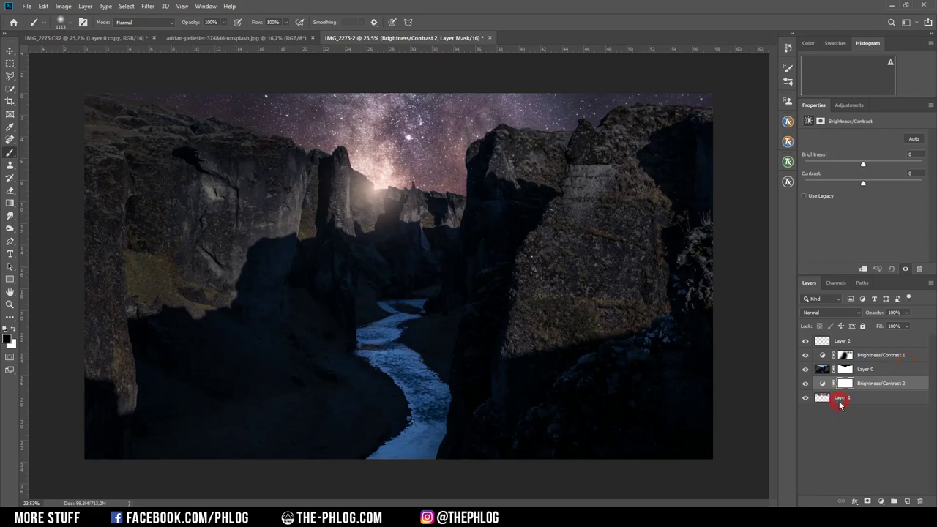
click(840, 402)
key(ctrl+z)
key(ctrl+z)
drag(863, 165, 879, 166)
Fill the mask of the Milky Way's Brightness/Contrast adjustment with black at 100% opacity
click(845, 384)
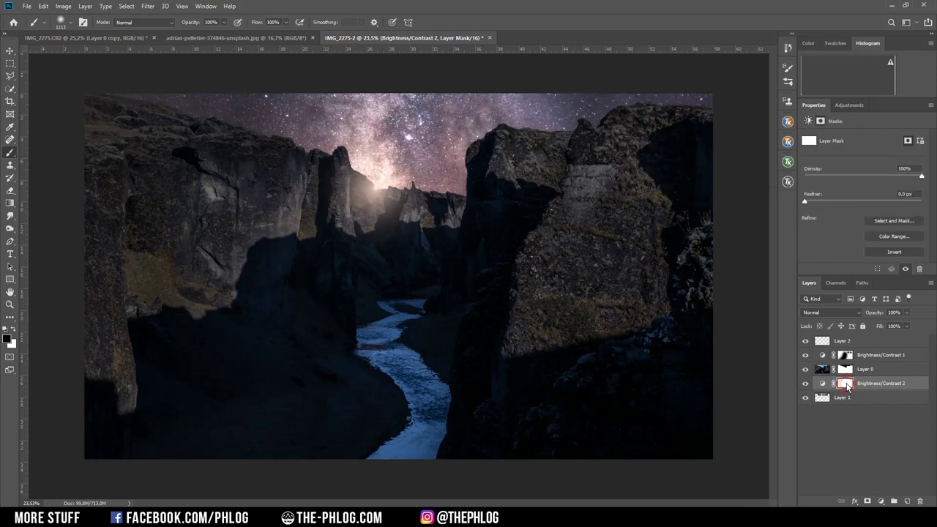
key(shift)
key(shift+F5)
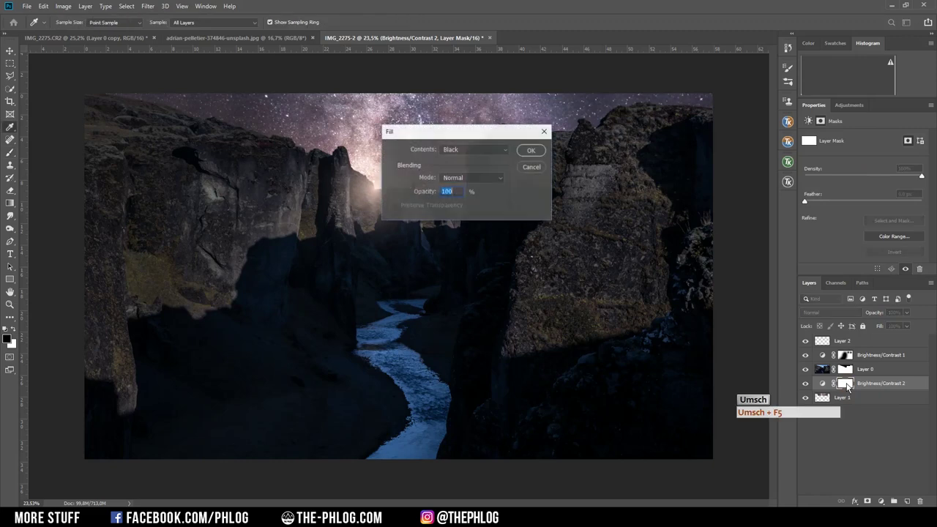
click(527, 151)
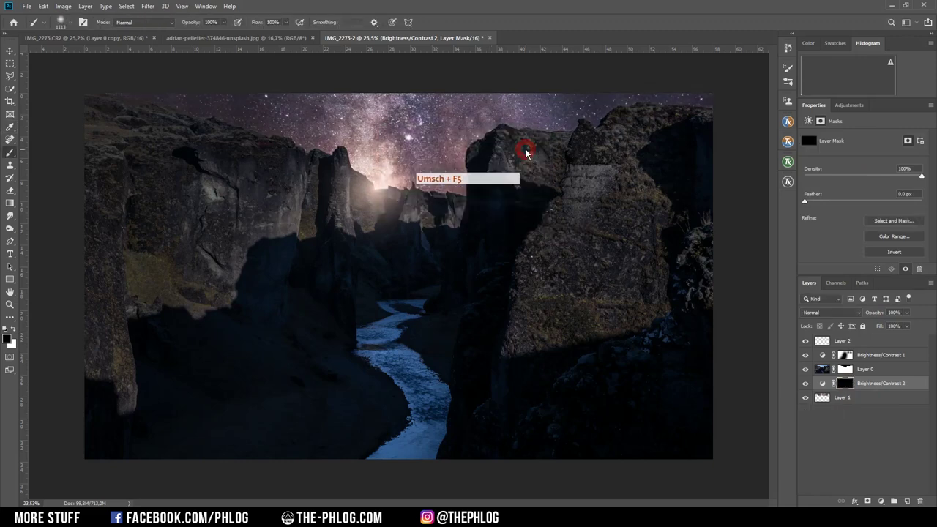
Reveal the sky brightening around the horizon glow by painting white on the black mask with a large soft brush
click(14, 332)
mouse_move(395, 213)
mouse_down()
mouse_move(415, 213)
mouse_move(399, 220)
mouse_up()
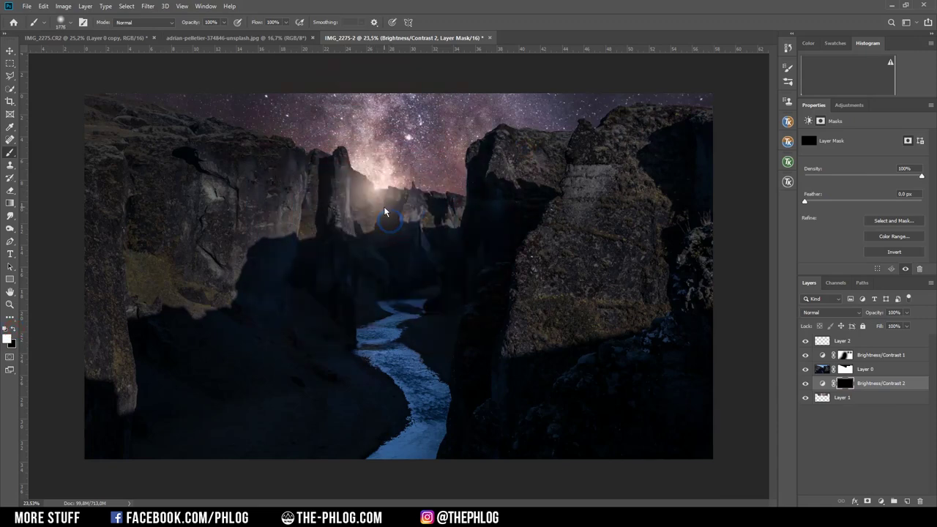
click(378, 205)
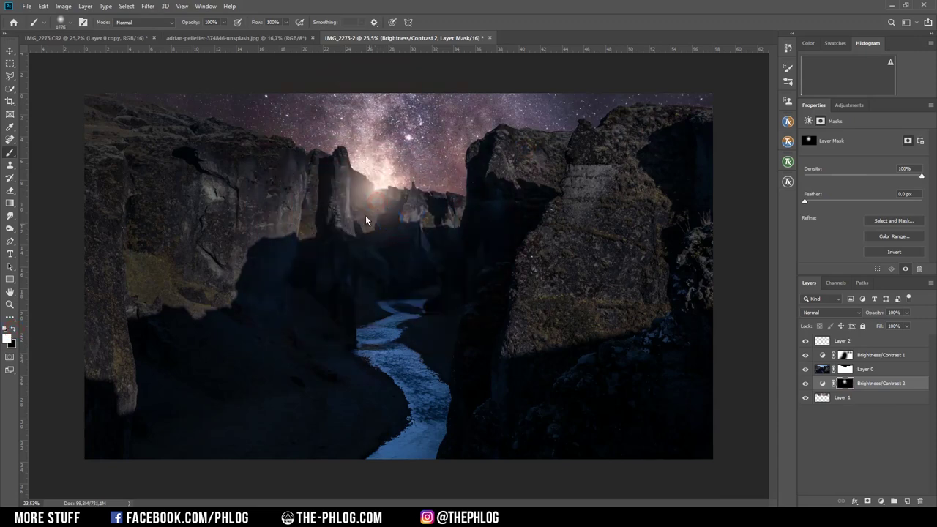
Compare the sky with and without the second Brightness/Contrast adjustment, and make the canyon layer active
click(806, 386)
click(806, 386)
click(806, 385)
click(806, 386)
click(806, 385)
click(805, 386)
key(v)
key(alt+bracketright)
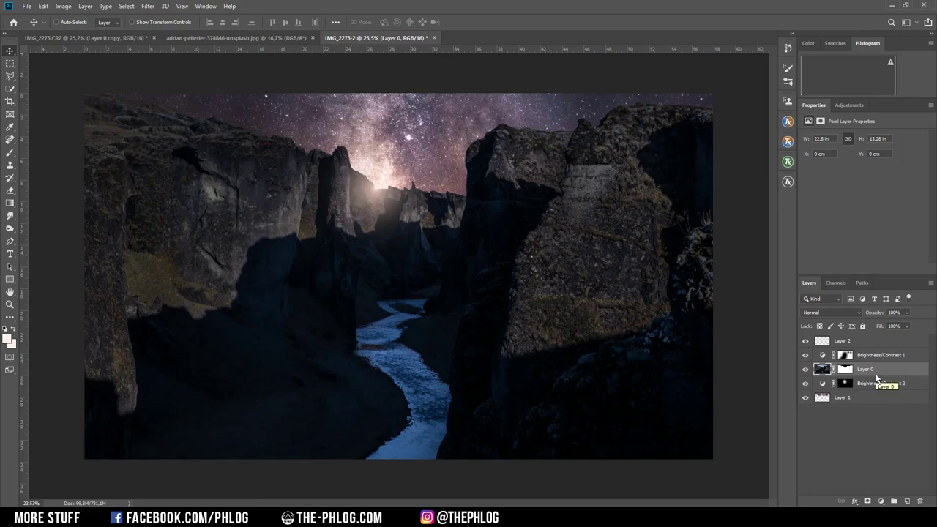
Duplicate the canyon layer and smooth the river's water on the copy with the Smudge tool at 4% strength
key(ctrl+j)
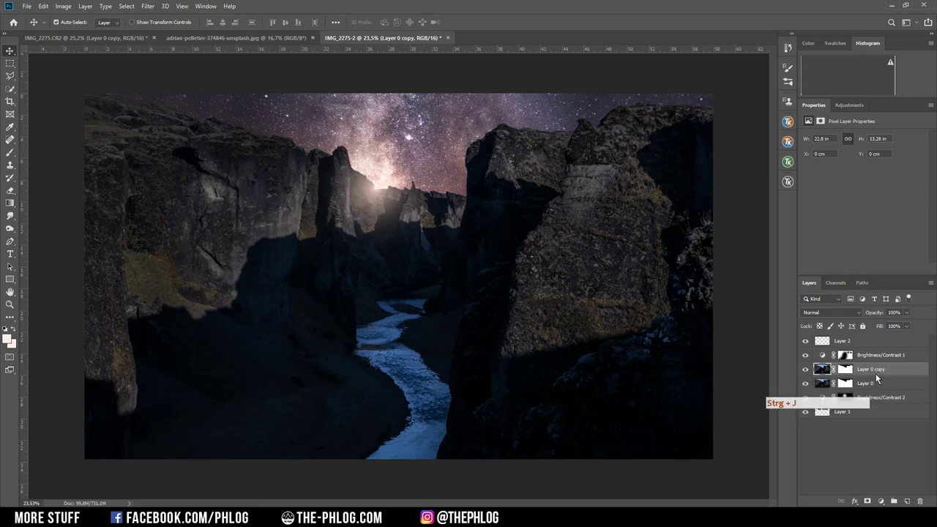
click(11, 216)
scroll(360, 409, up, 5)
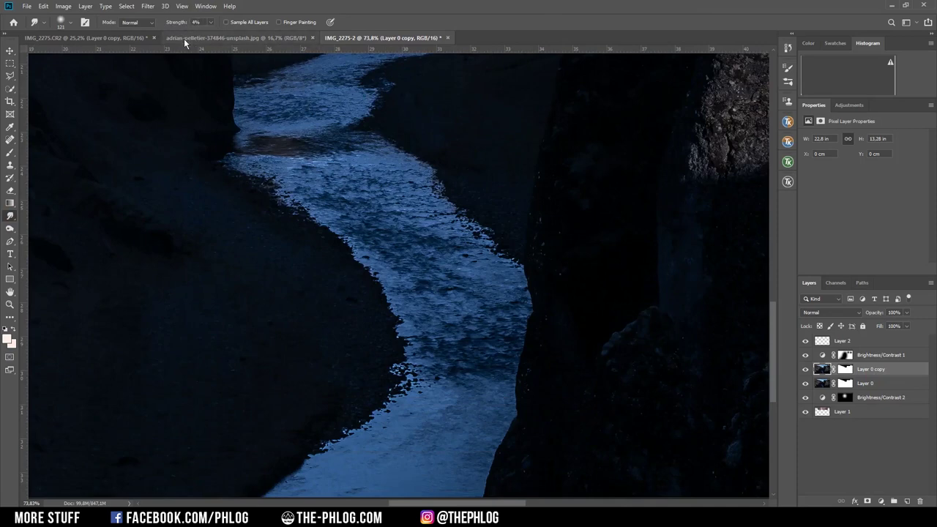
scroll(404, 256, down, 3)
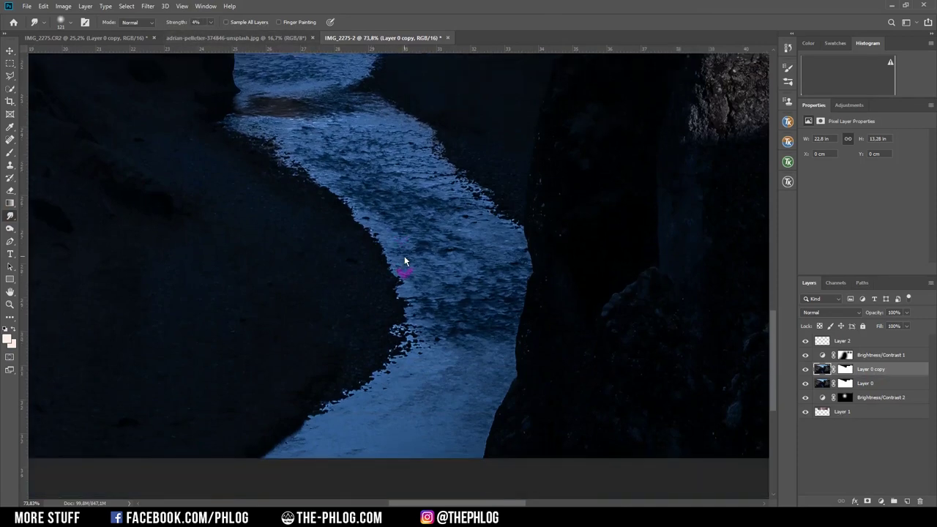
scroll(404, 260, up, 2)
mouse_move(308, 138)
mouse_down()
mouse_move(341, 154)
mouse_move(420, 264)
mouse_up()
key(ctrl+z)
Compare the river with and without the smudged canyon copy
scroll(512, 296, down, 6)
click(805, 369)
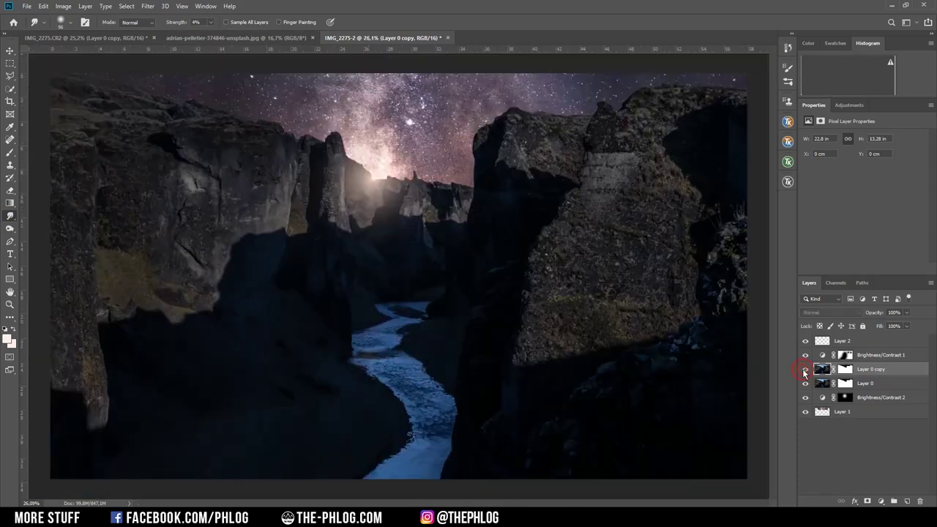
click(805, 369)
scroll(505, 231, down, 2)
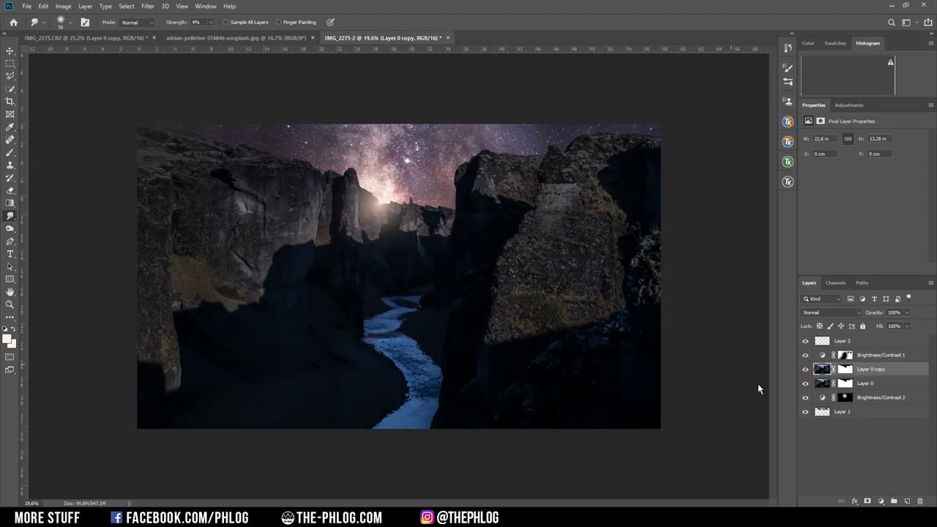
Cool the Milky Way layer with the Camera Raw filter by setting Temperature to -23
click(842, 411)
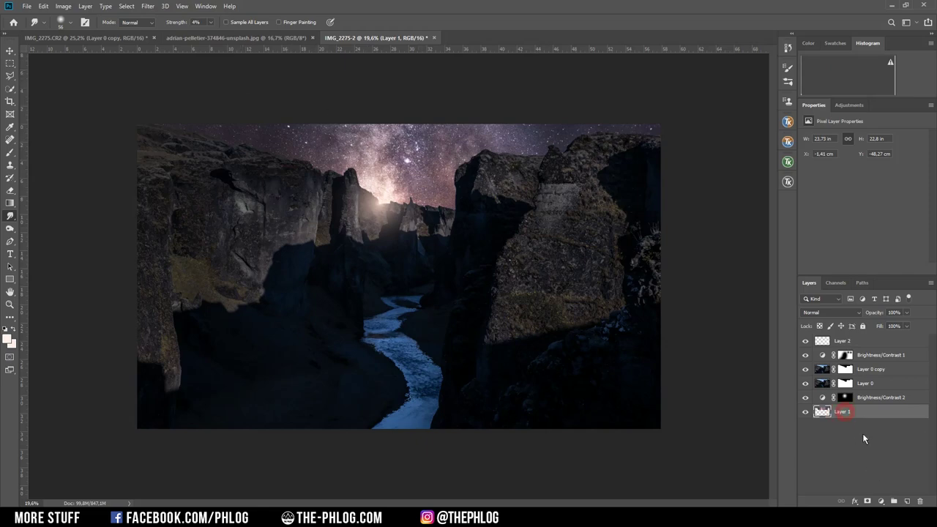
click(148, 6)
click(174, 65)
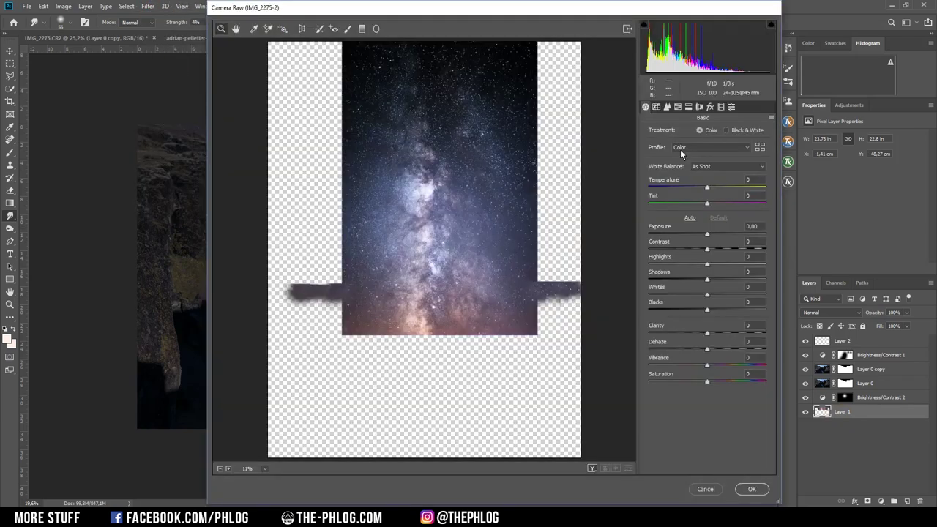
drag(708, 188, 694, 190)
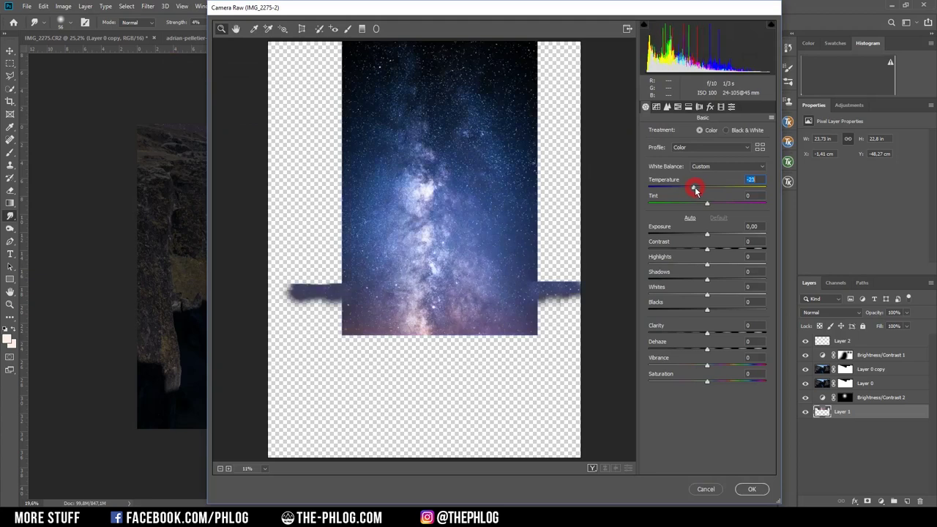
click(754, 489)
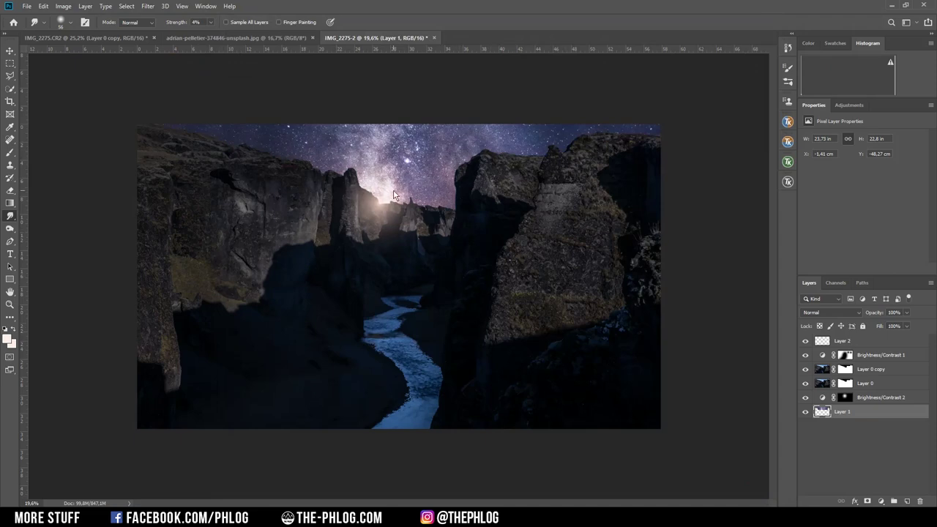
Add an empty layer above the horizon glow layer and set its blend mode to Soft Light
alt+scroll(420, 176, up, 3)
alt+scroll(417, 148, up, 1)
click(842, 340)
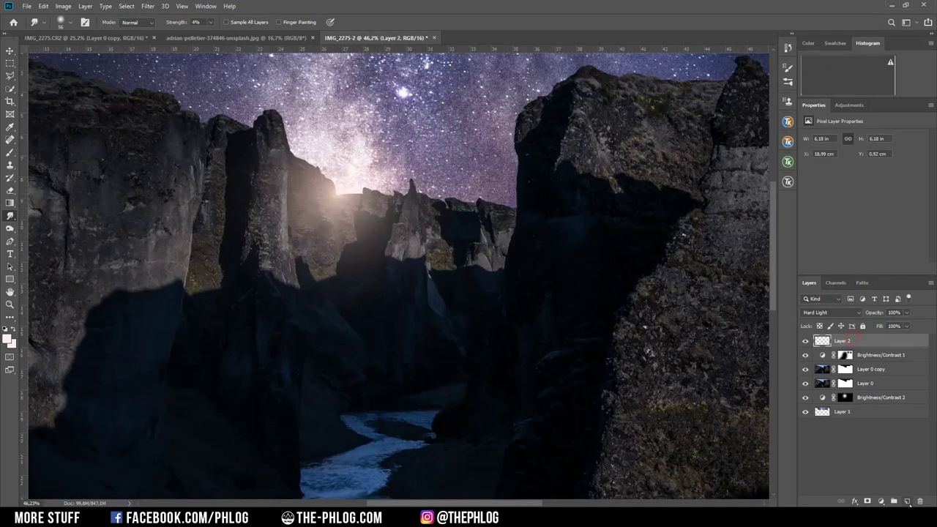
click(907, 501)
click(826, 313)
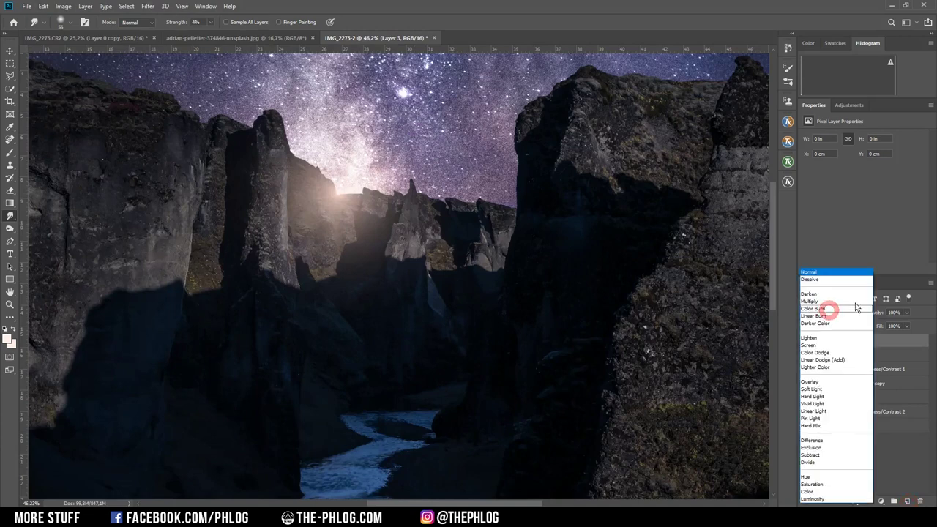
click(813, 389)
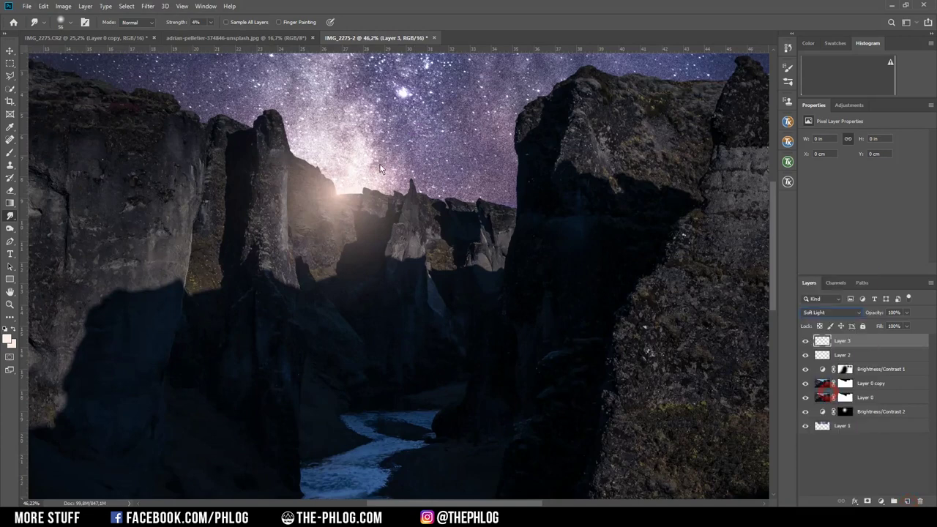
Prepare a soft round brush with a pale blue colour and 19% opacity
click(8, 338)
drag(609, 264, 609, 256)
key(Return)
key(b)
alt+right_click(481, 187)
mouse_move(480, 188)
mouse_down()
mouse_move(372, 184)
mouse_move(516, 199)
mouse_move(444, 167)
mouse_move(393, 170)
mouse_up()
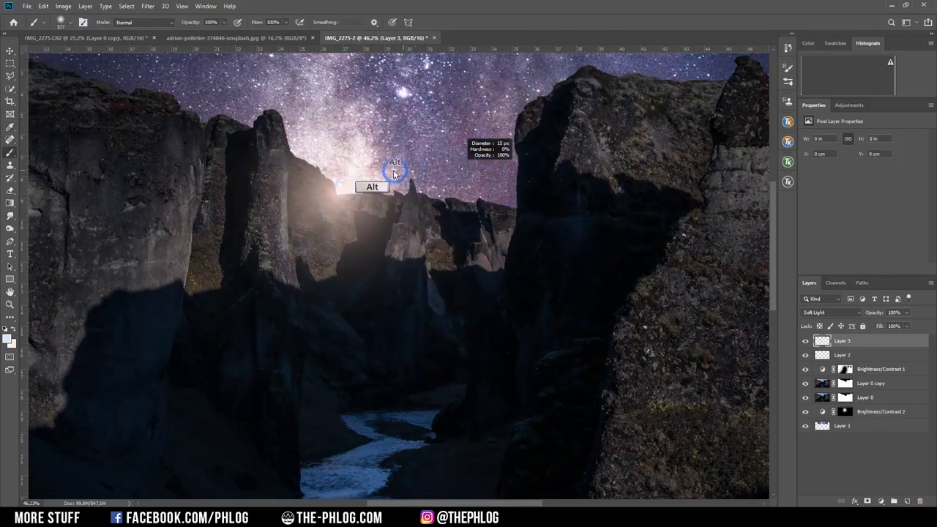
alt+right_click(427, 188)
click(223, 22)
drag(194, 36, 184, 35)
Build up a pale blue glow over the distant ridge beside the horizon light with repeated soft dabs, gradually enlarging the brush
click(442, 197)
click(443, 199)
click(444, 199)
click(443, 199)
click(443, 199)
click(444, 199)
key(bracketright)
key(bracketright)
key(bracketright)
key(bracketright)
click(443, 199)
click(443, 199)
click(443, 199)
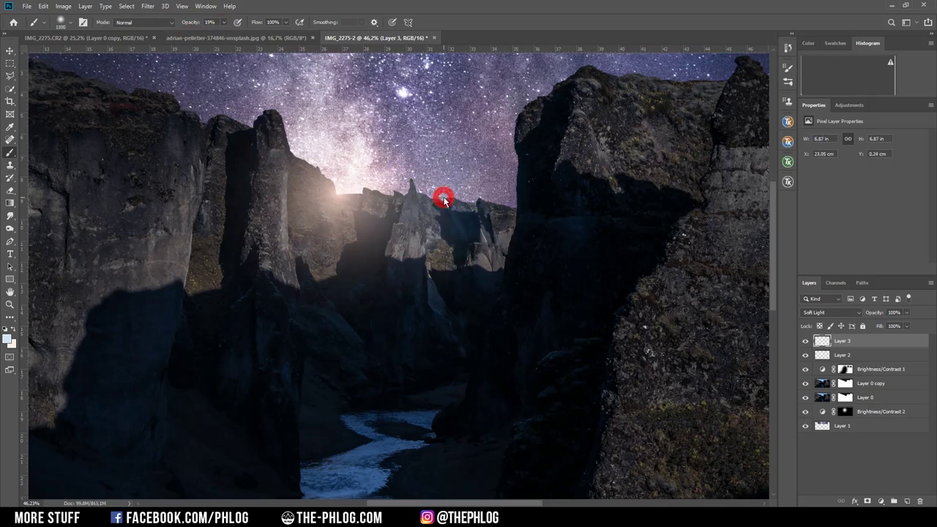
key(bracketright)
key(bracketright)
key(bracketright)
key(bracketright)
click(443, 200)
click(444, 199)
click(443, 199)
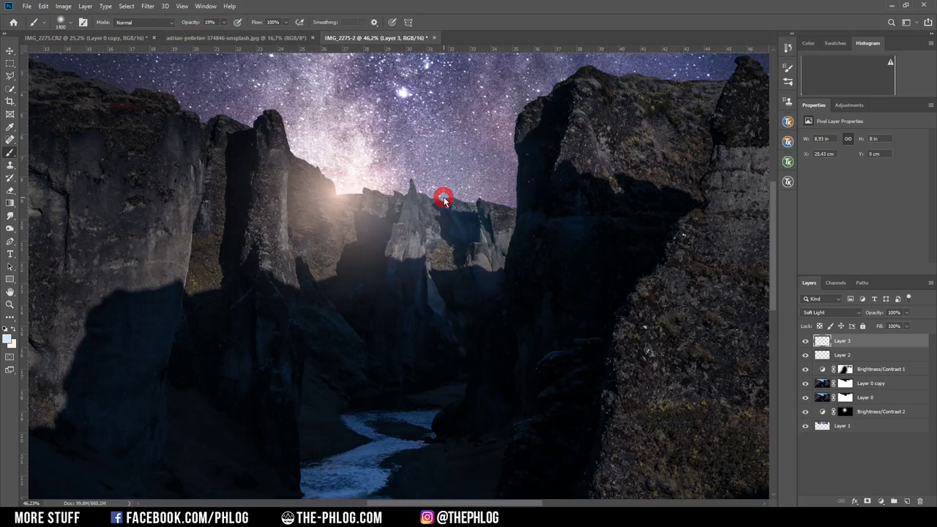
Compare the image with and without the blue glow layer and lower that layer's opacity
key(ctrl+0)
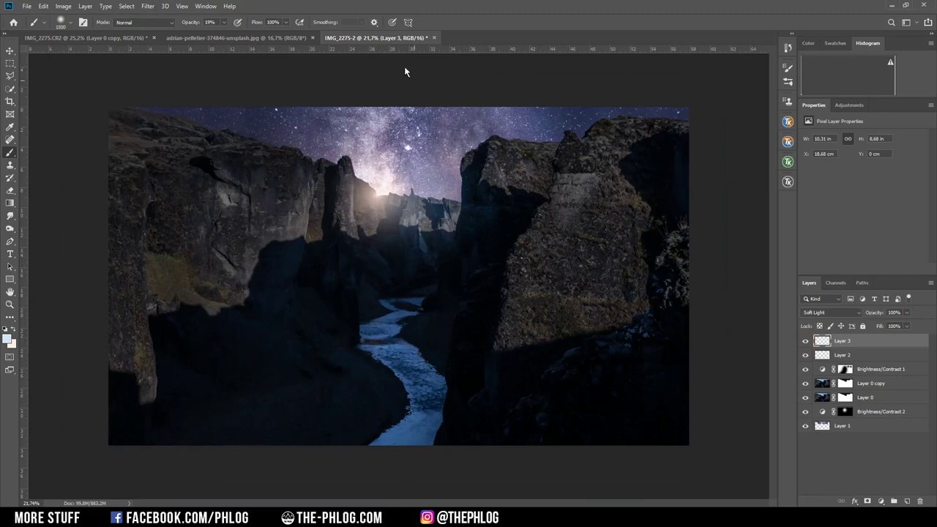
click(805, 342)
click(805, 342)
click(906, 313)
drag(906, 323, 895, 326)
click(806, 344)
Add another empty layer on top and set its blend mode to Hard Light
click(908, 501)
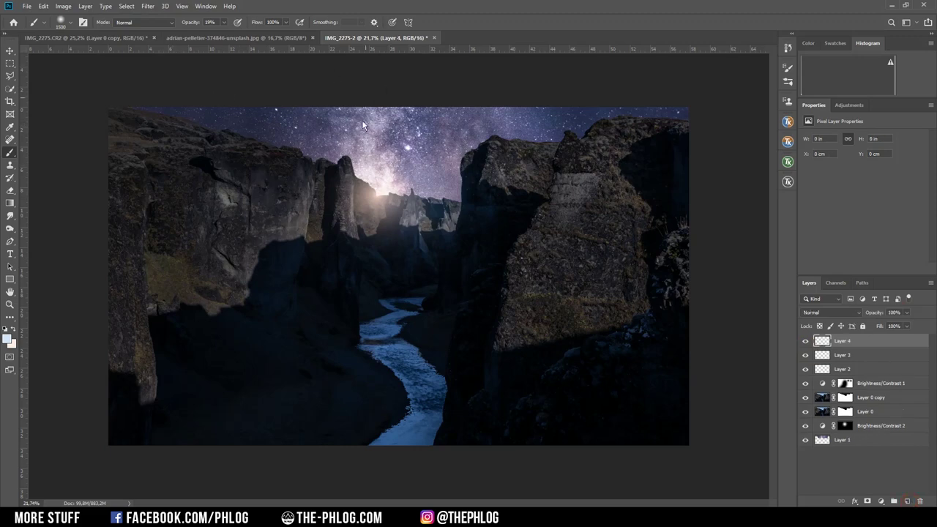
click(827, 314)
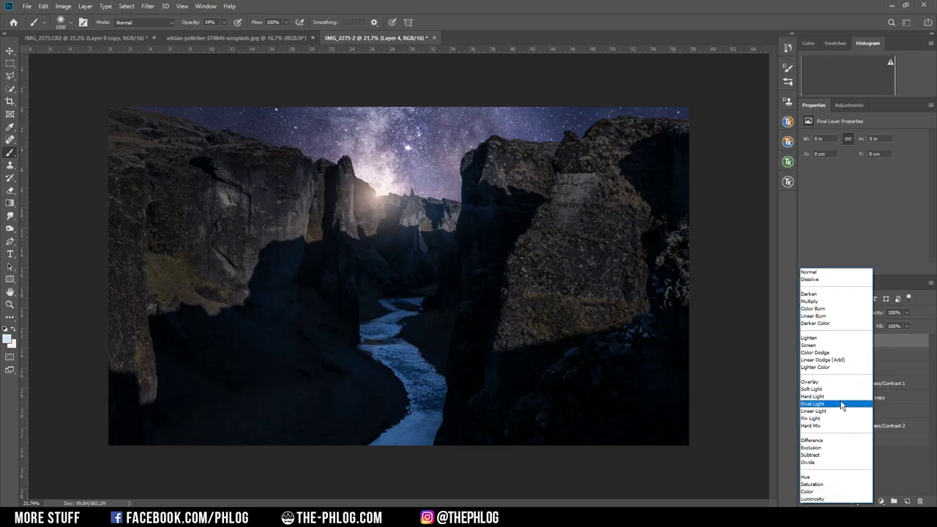
click(841, 396)
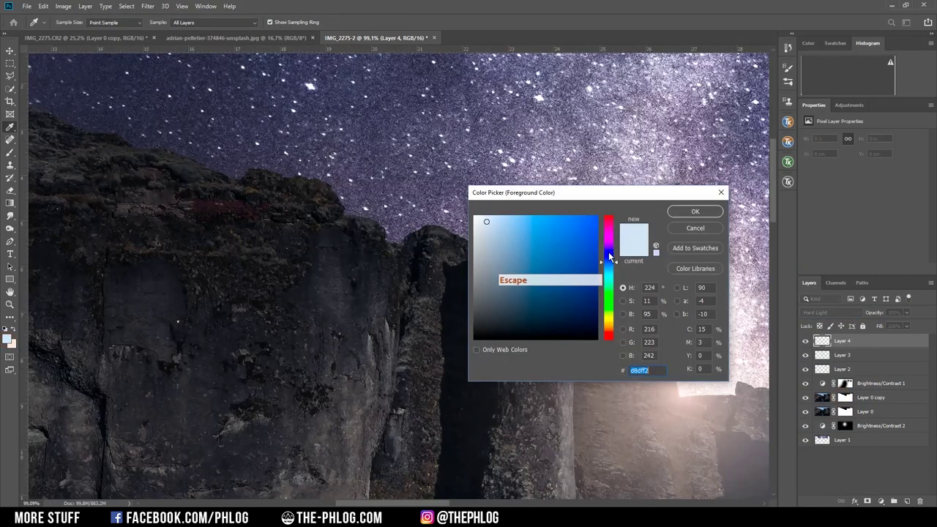
Set the brush colour to pale pink f2d8de and the brush opacity to 8%
drag(608, 252, 609, 224)
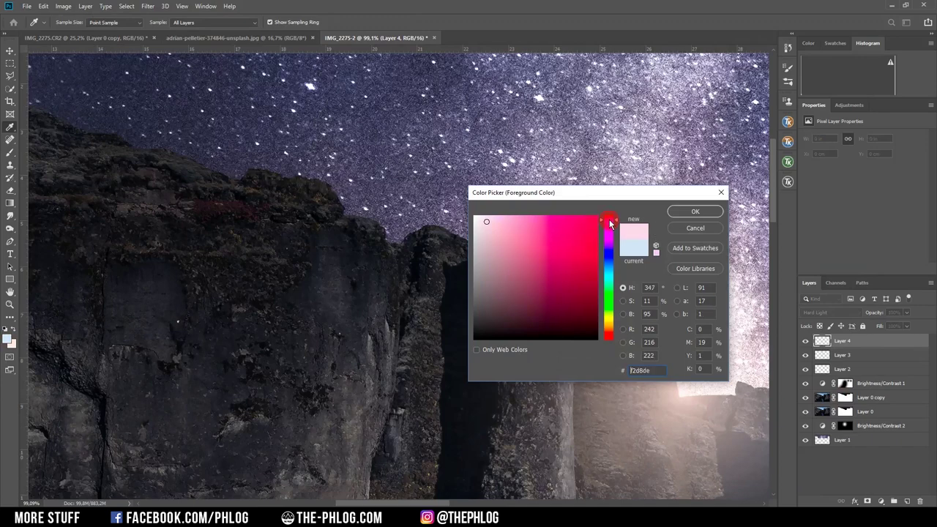
key(Return)
key(b)
drag(224, 22, 219, 36)
Tint individual bright stars in the sky pink with small soft dabs of increasing size, and undo the last dab
scroll(312, 86, up, 2)
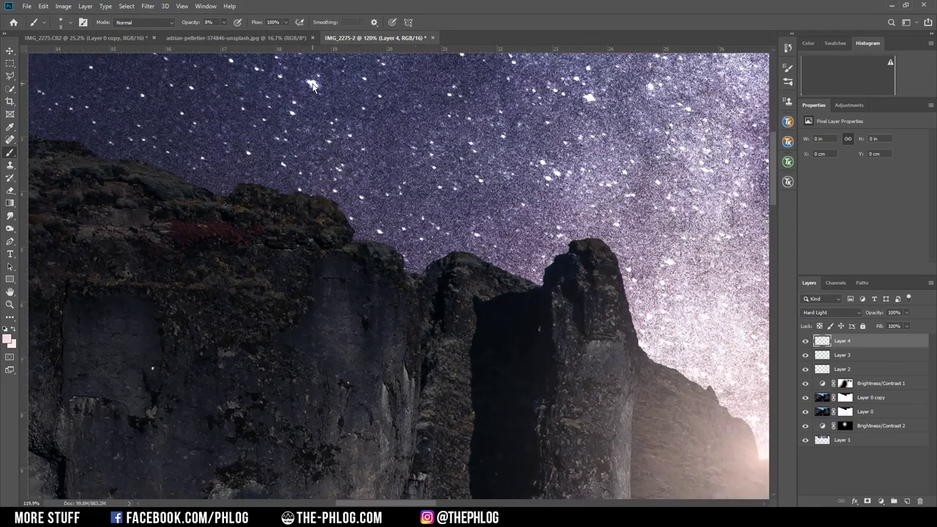
click(311, 85)
key(bracketright)
click(311, 85)
key(bracketright)
click(311, 86)
scroll(388, 111, up, 3)
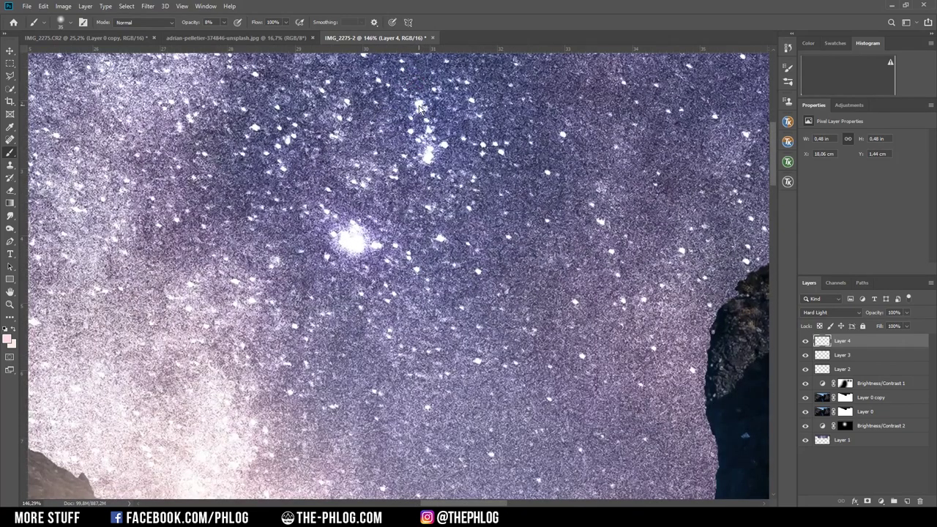
click(420, 107)
scroll(420, 110, down, 5)
scroll(409, 124, down, 2)
key(ctrl+z)
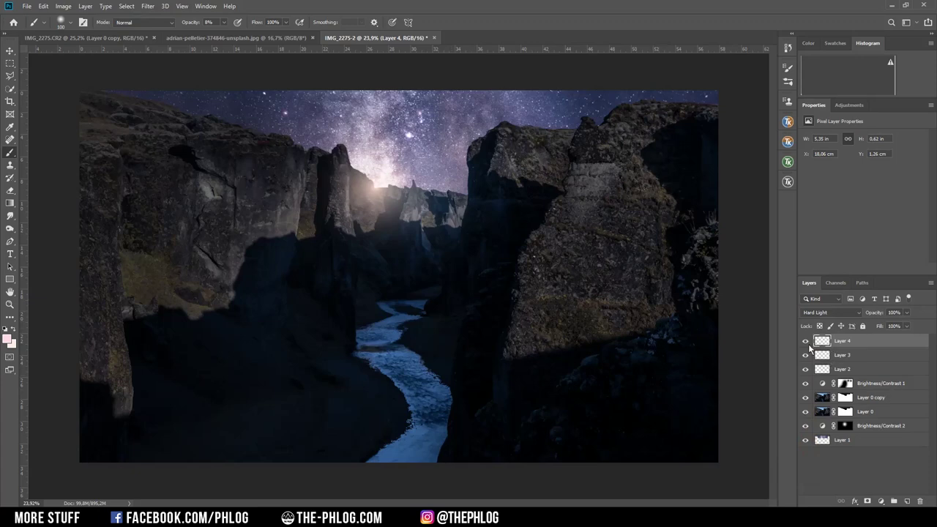
Isolate the original canyon layer and turn the other layers back on in stages to review how the composite builds up
alt+click(805, 411)
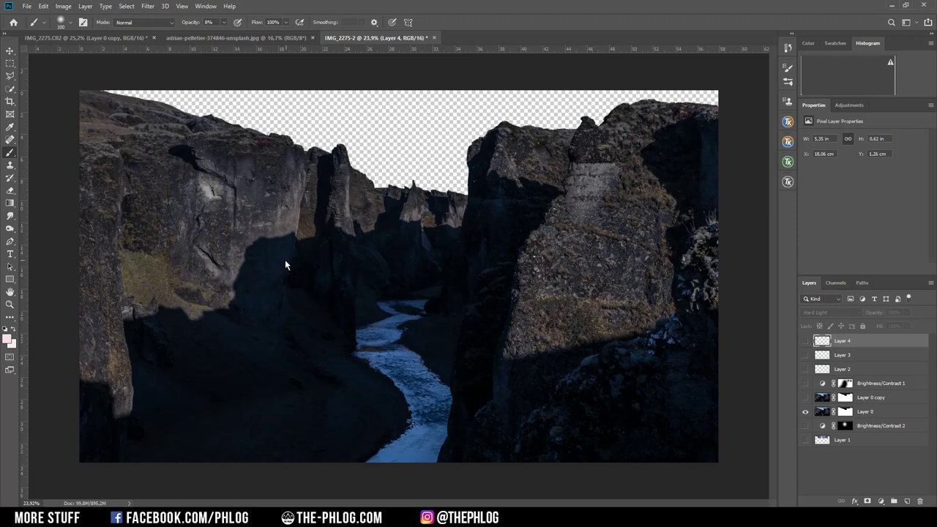
click(805, 441)
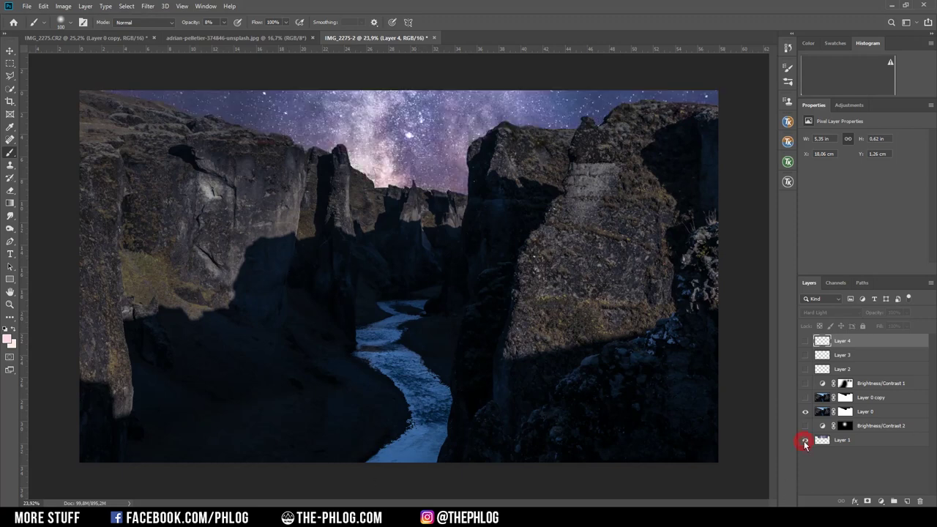
click(805, 384)
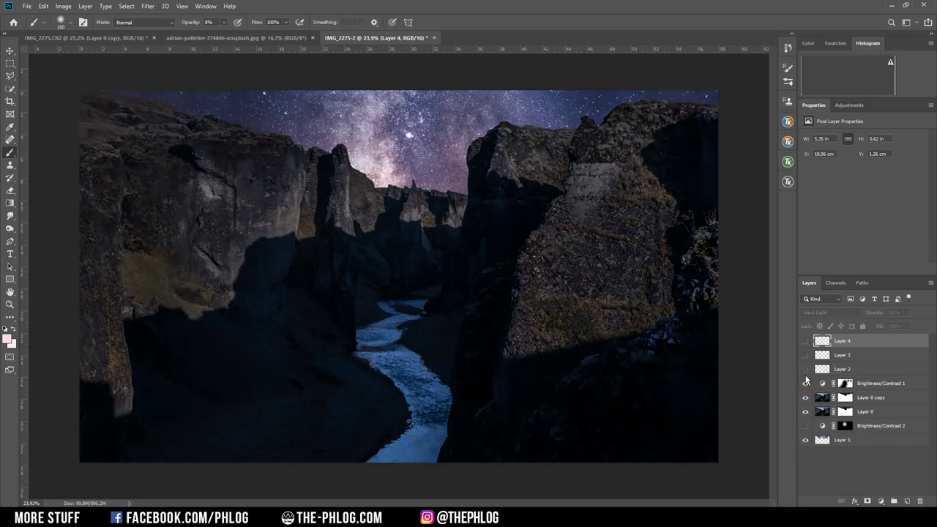
click(805, 370)
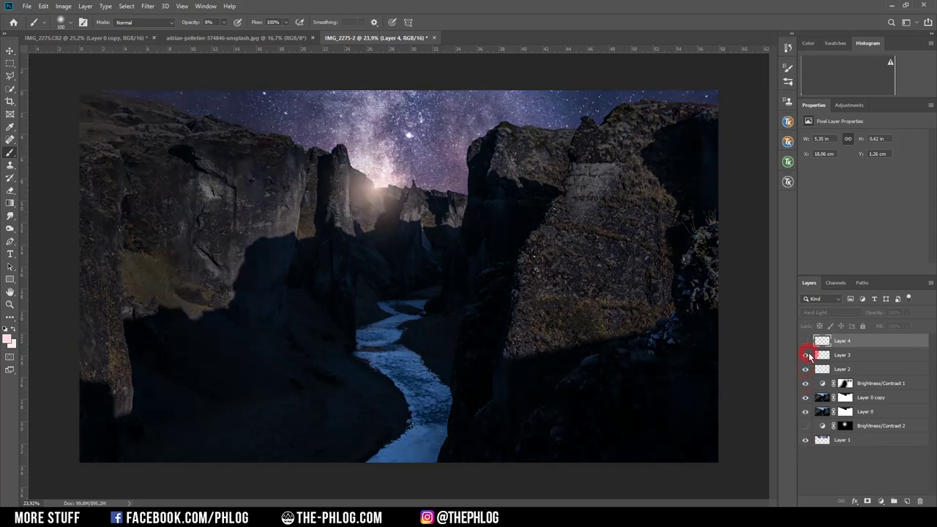
click(805, 341)
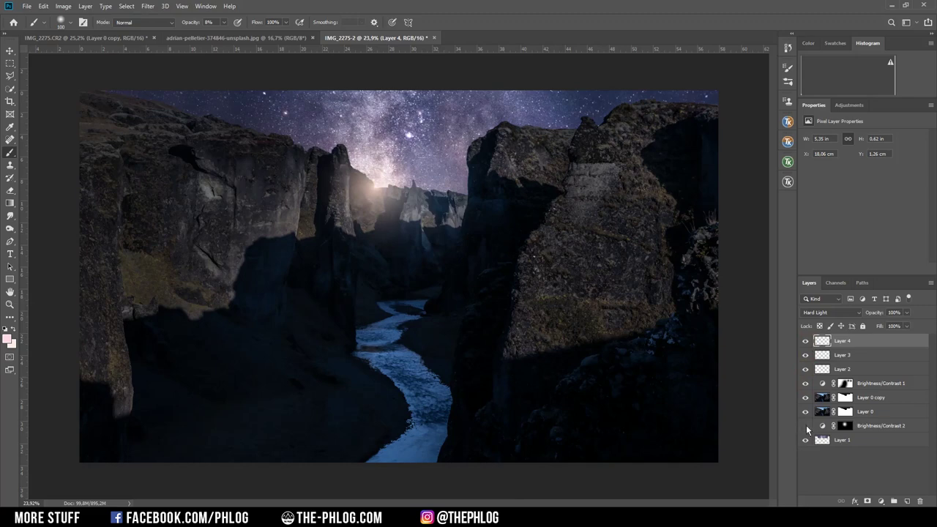
click(805, 425)
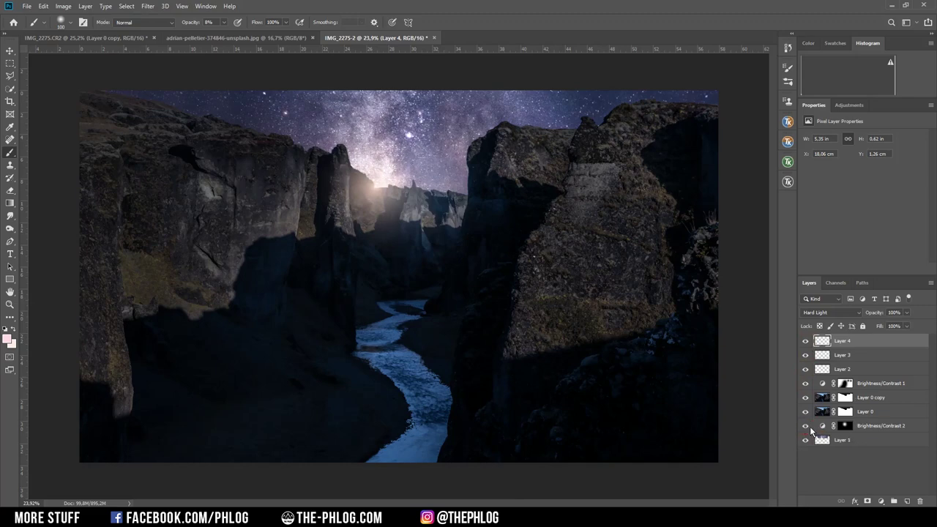
Put all layers from Layer 4 down to Layer 1 into one group and duplicate that group
shift+click(853, 441)
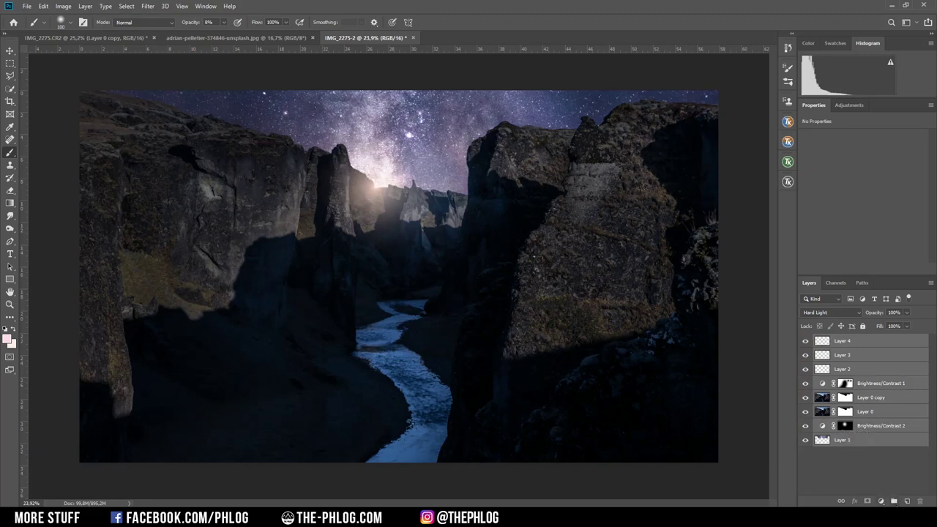
click(893, 501)
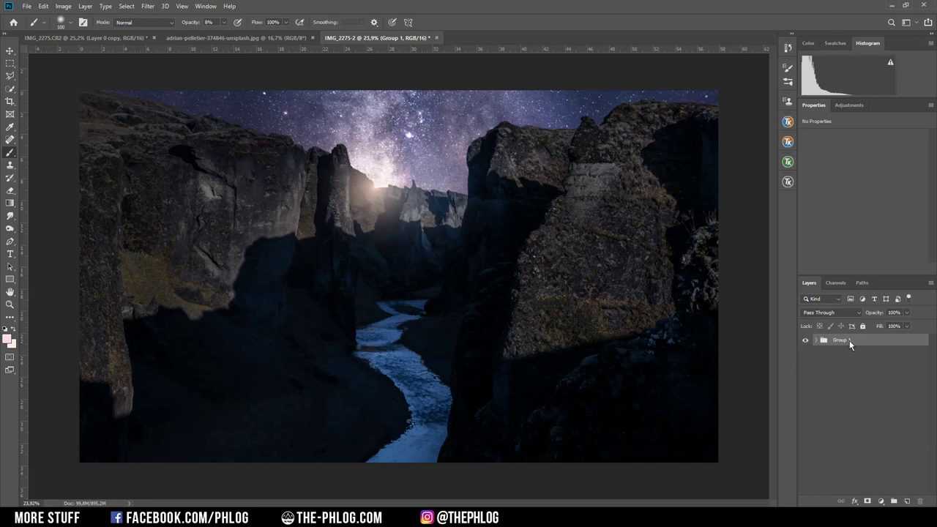
key(ctrl+j)
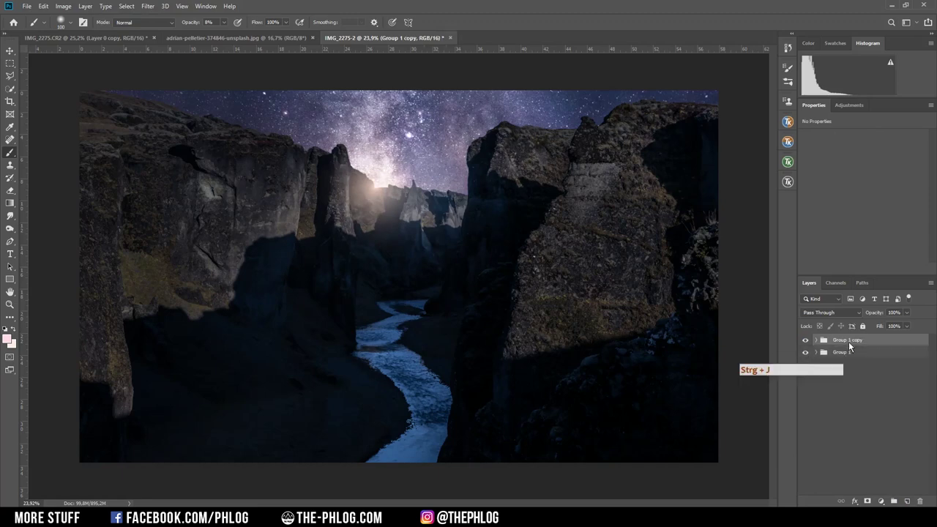
Turn the duplicated group into a single pixel layer and hide the original group
right_click(849, 340)
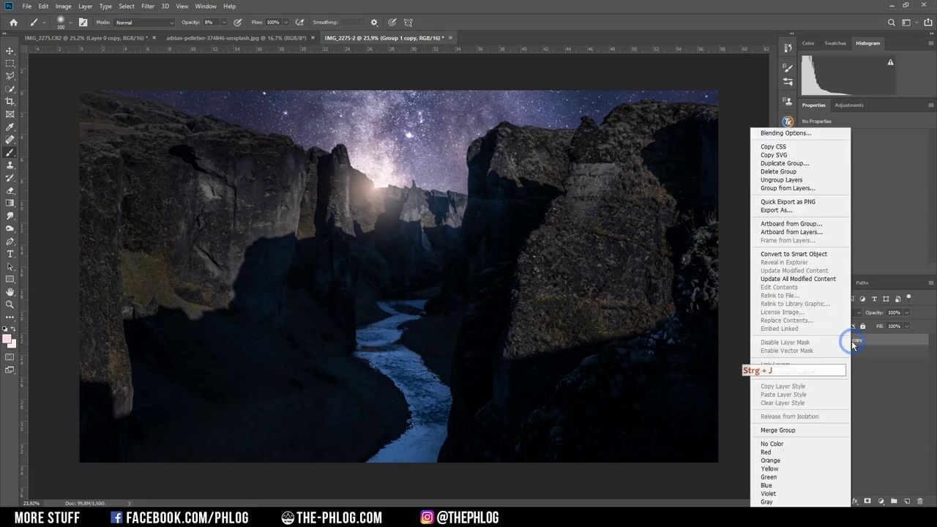
click(806, 251)
key(v)
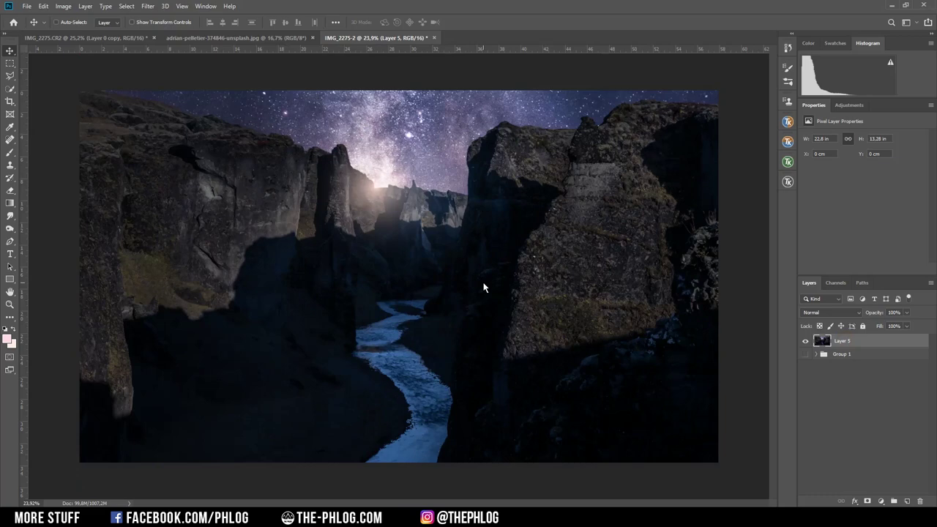
Apply the Color Efex Pro 4 Classical Soft Focus filter to the merged layer, using Soft Focus method 2
click(149, 7)
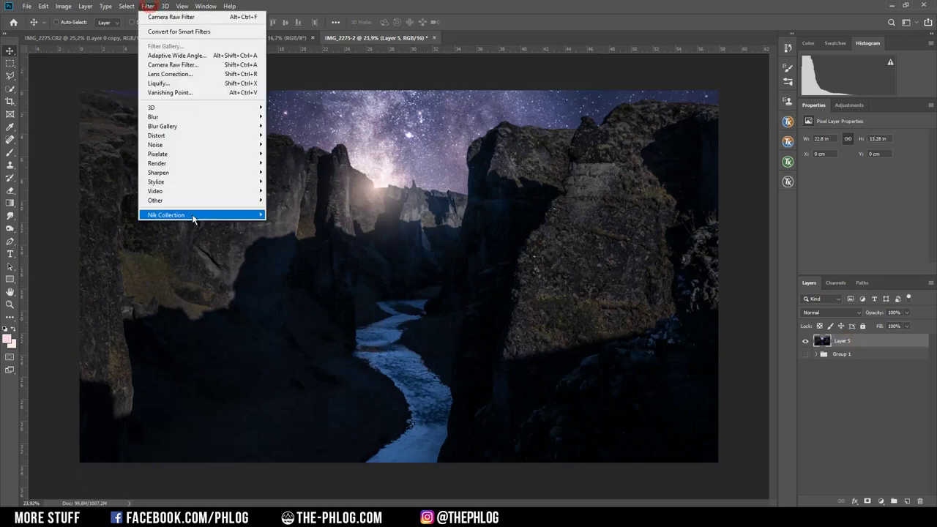
mouse_move(239, 217)
click(300, 228)
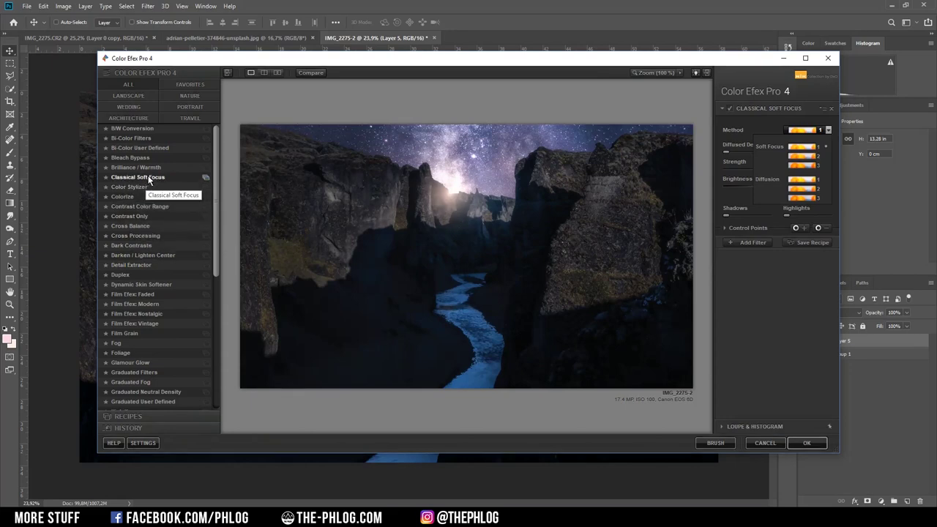
click(146, 178)
click(828, 130)
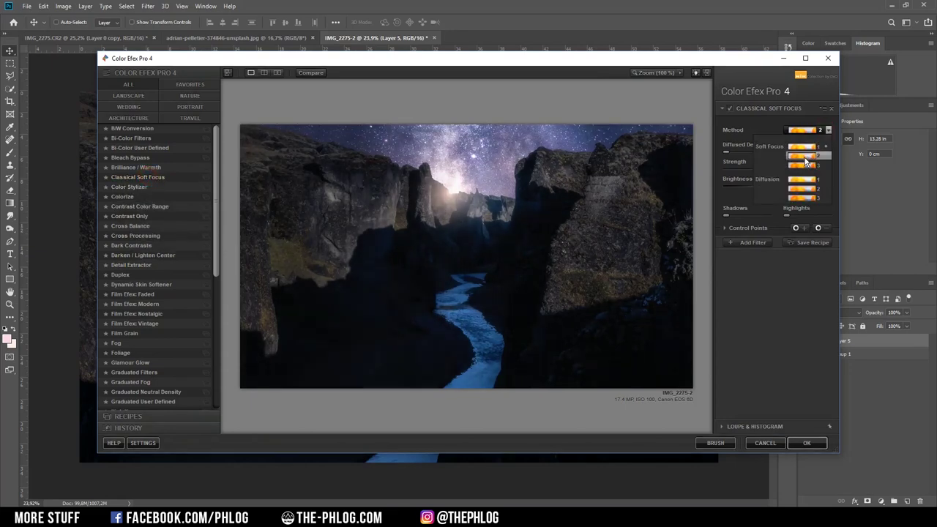
click(805, 157)
click(807, 443)
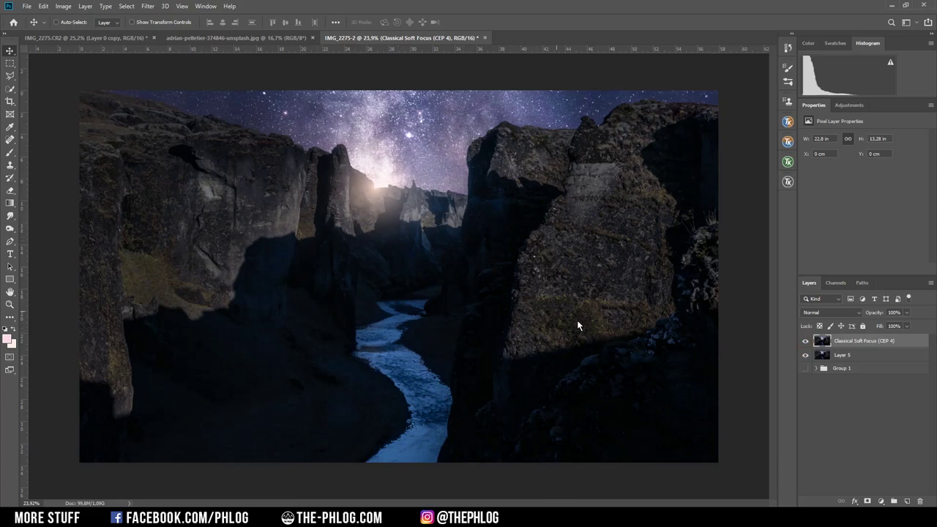
Add a layer mask to the soft-focus layer and paint the canyon out of it with a large soft black brush
click(868, 501)
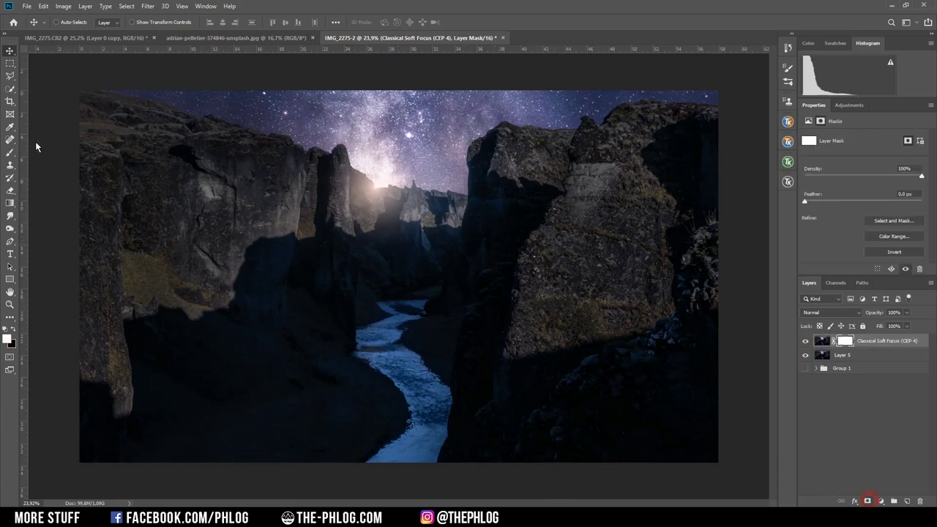
click(11, 152)
key(Escape)
click(13, 329)
mouse_move(359, 387)
mouse_down()
mouse_move(383, 392)
mouse_move(356, 446)
mouse_up()
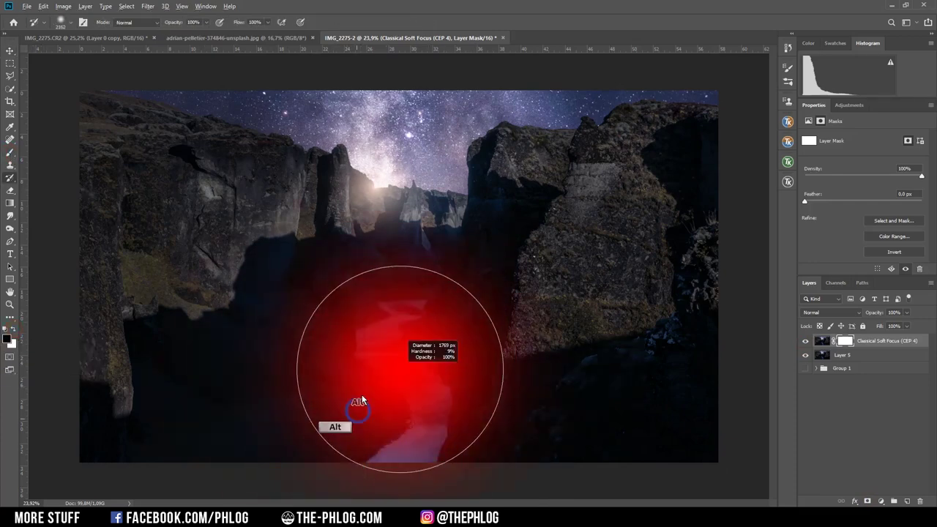
click(845, 341)
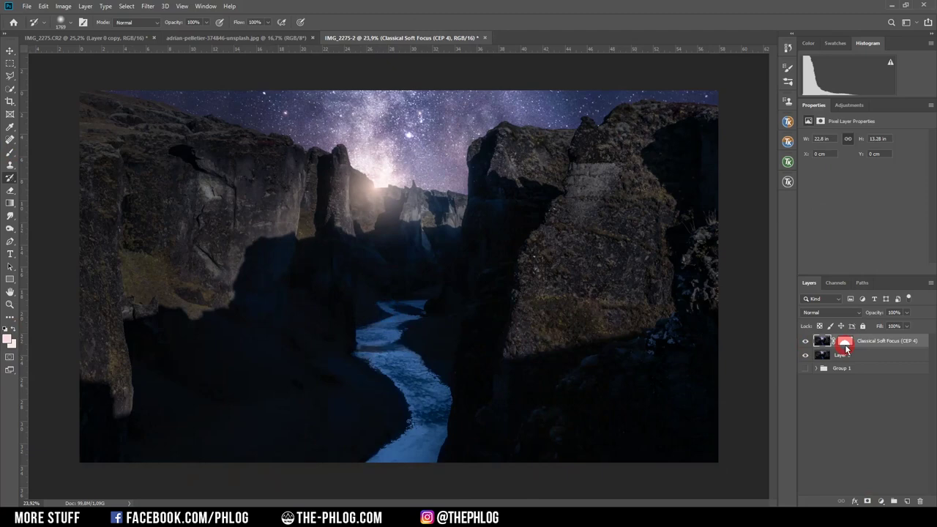
drag(504, 229, 477, 232)
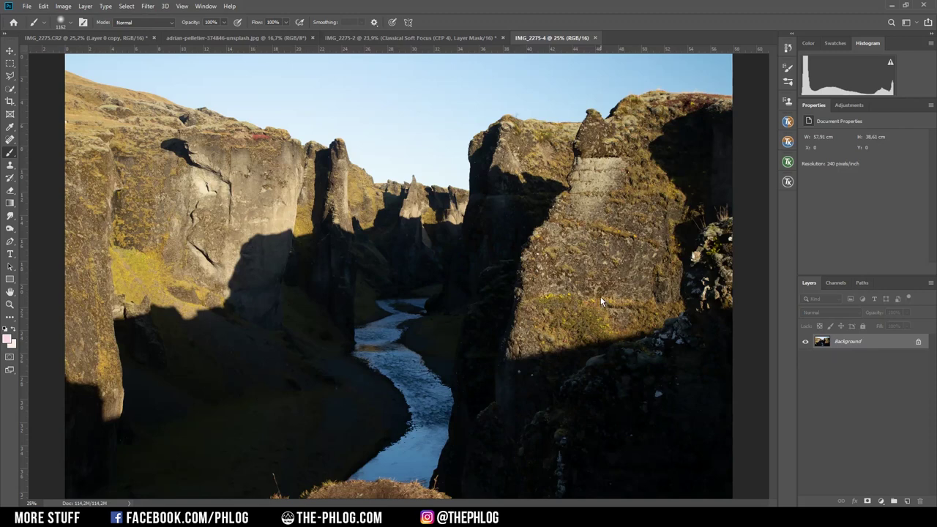
Compare the finished night composite in IMG_2275-2 with the original daylight photo IMG_2275-4 by alternating between the two documents
click(460, 39)
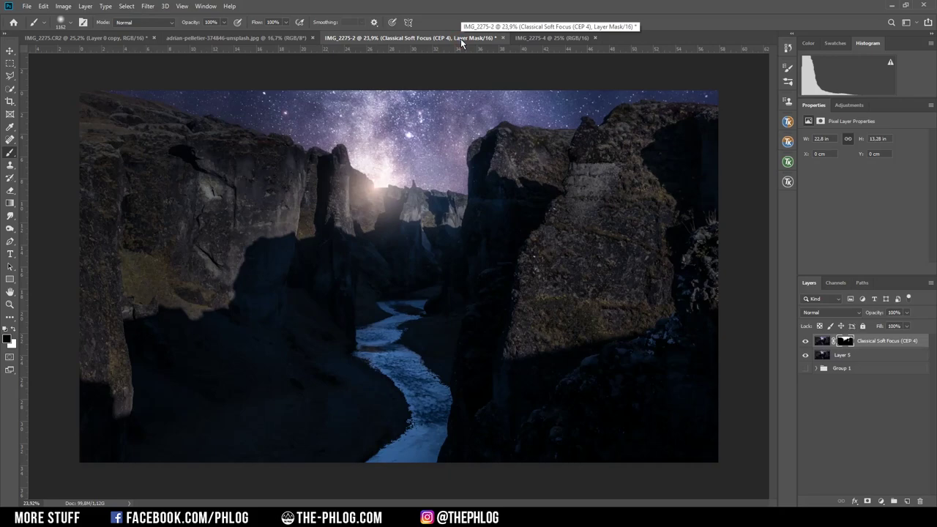
click(544, 37)
click(456, 37)
click(538, 37)
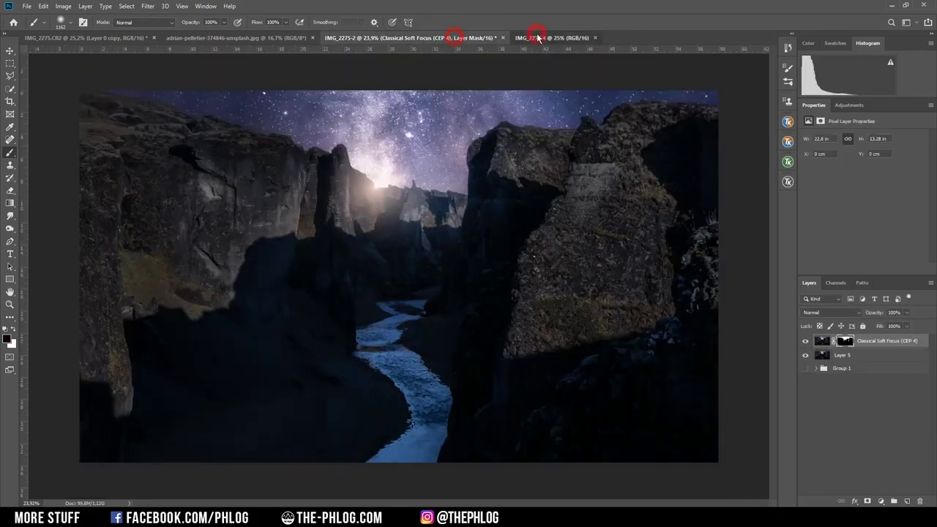
click(456, 38)
click(556, 37)
click(467, 38)
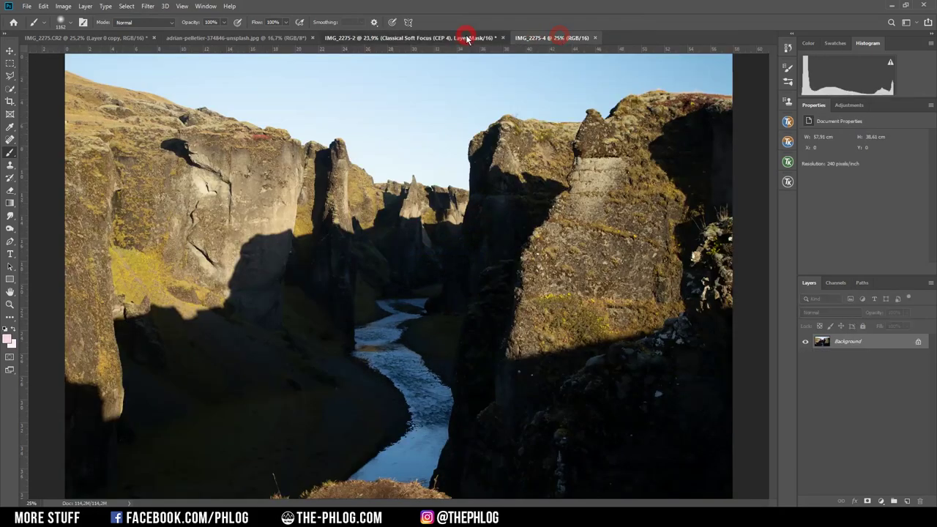
click(555, 37)
click(471, 38)
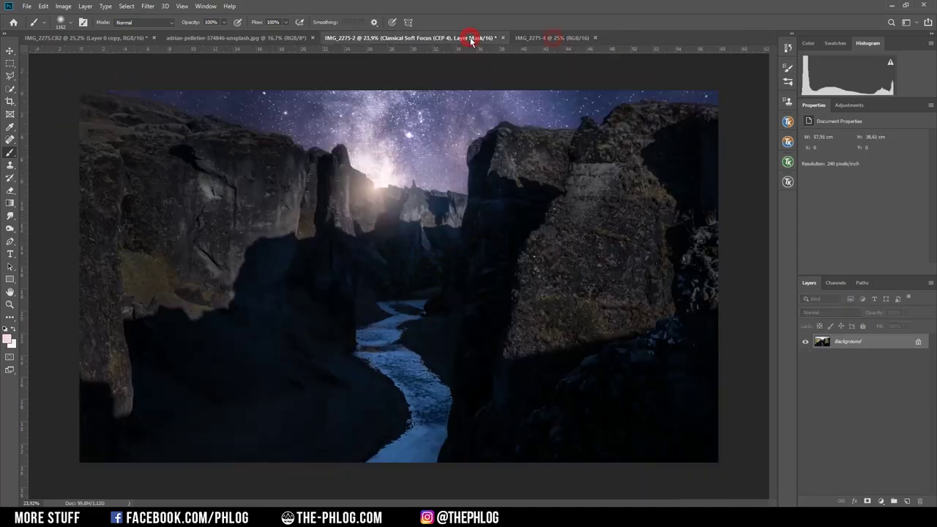